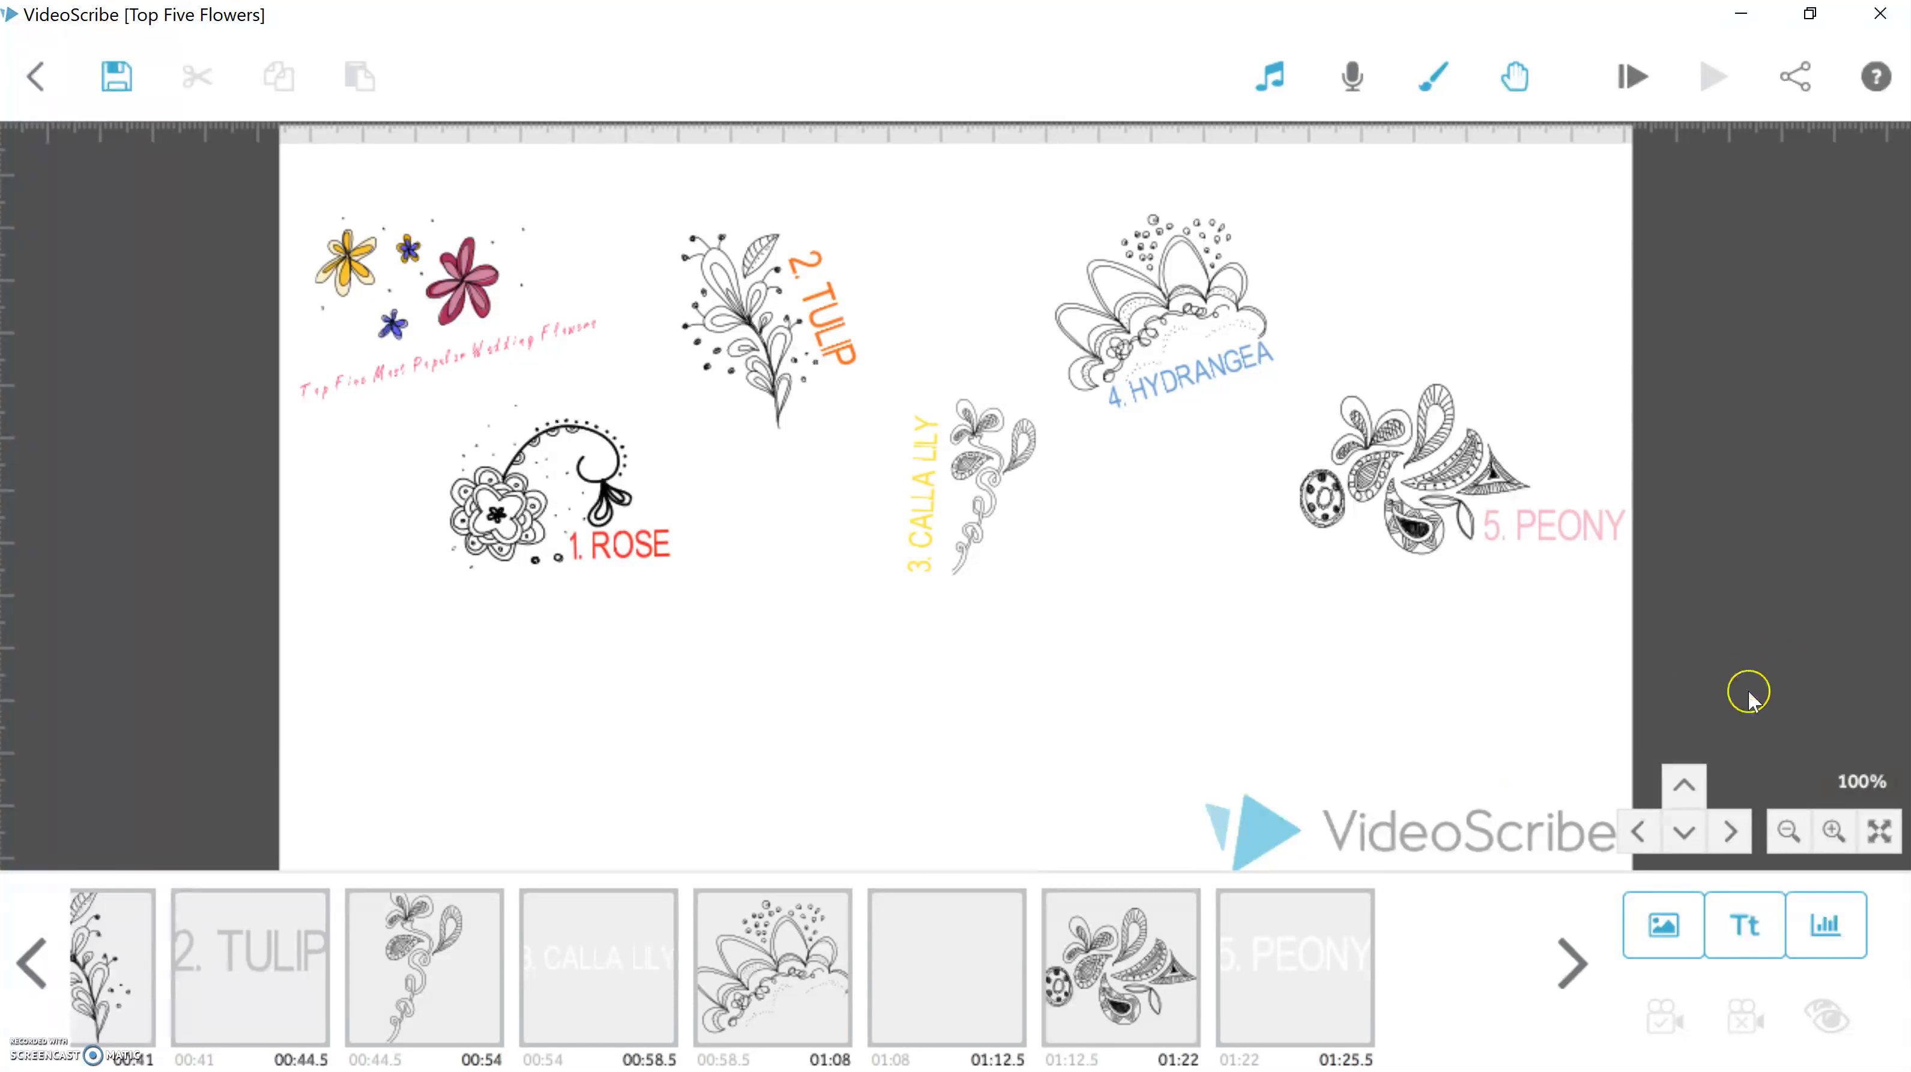
Step: Add the recently used blue tulip image, shrink it to roughly half size, and place it tilted below the calla lily
{"action": "left_click", "coordinate": [1677, 932]}
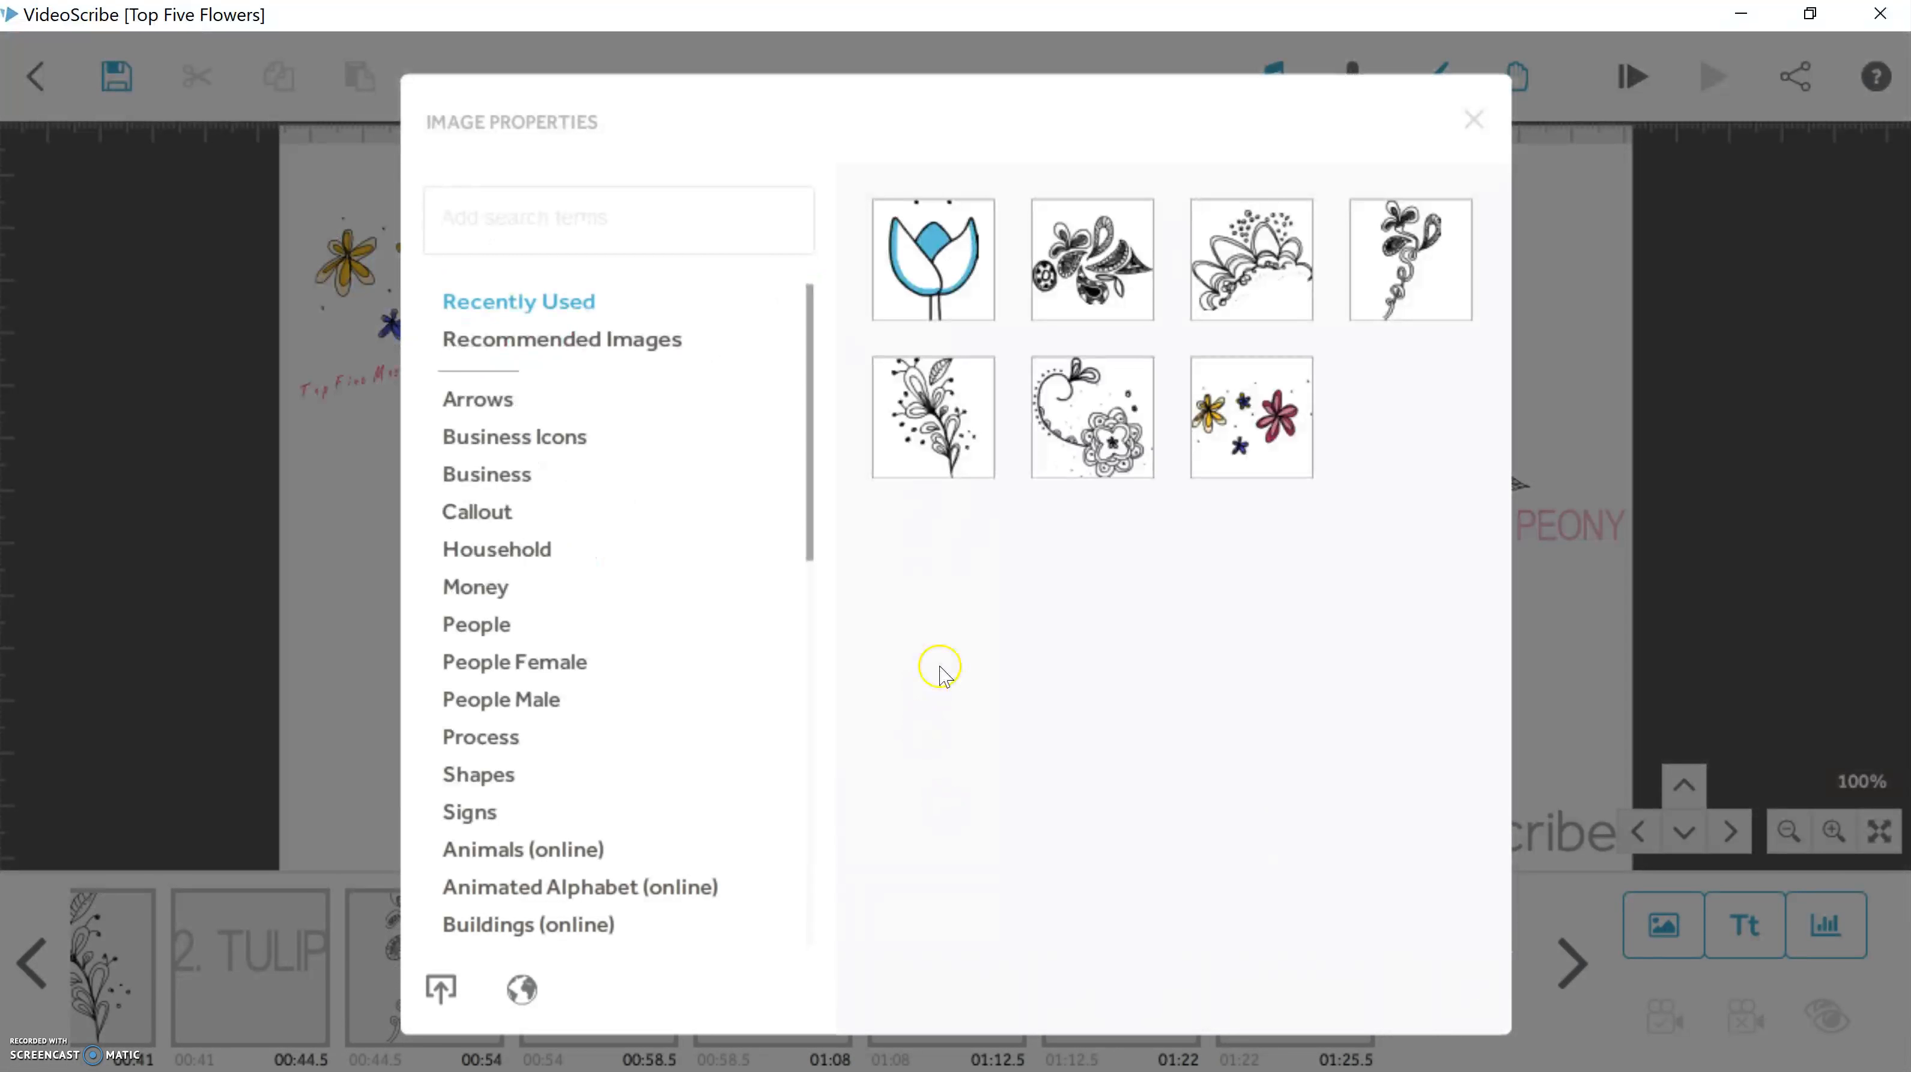
{"action": "left_click", "coordinate": [925, 272]}
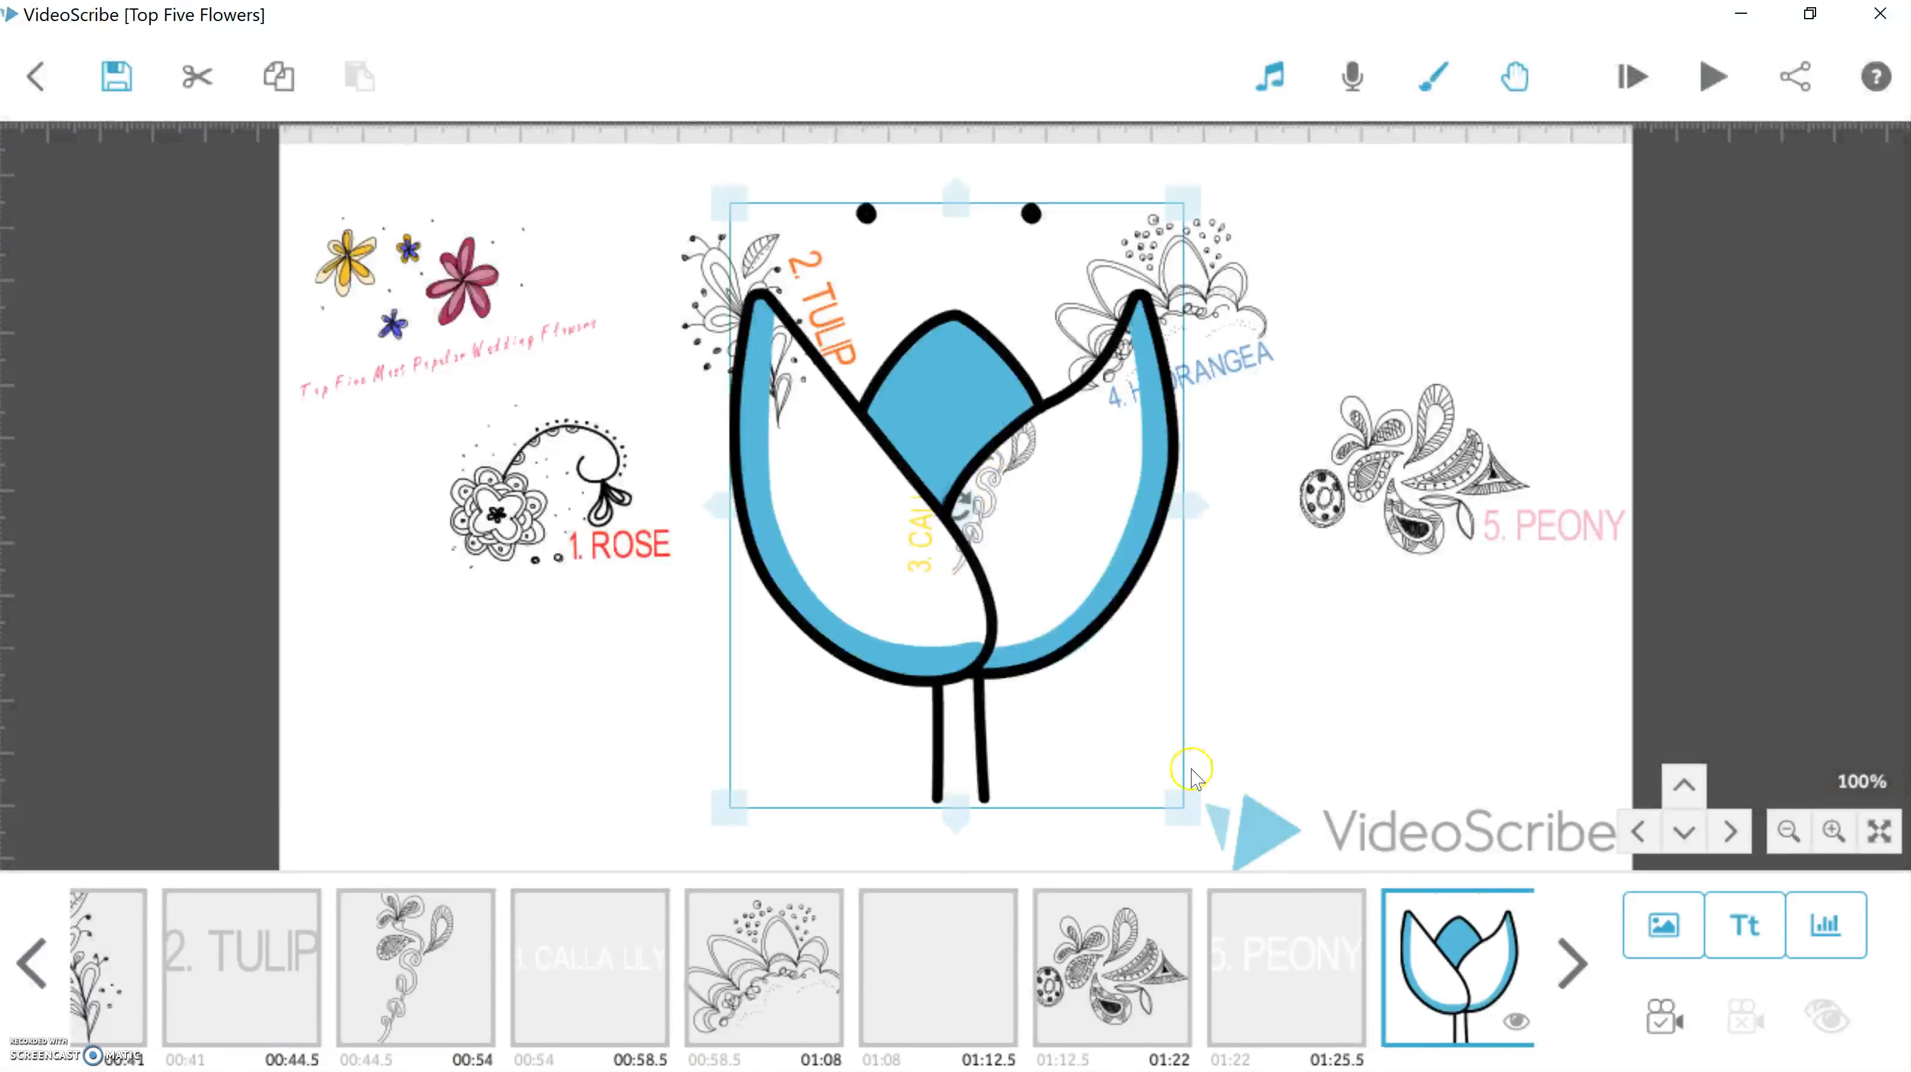
{"action": "left_click_drag", "start_coordinate": [1162, 798], "coordinate": [1039, 652]}
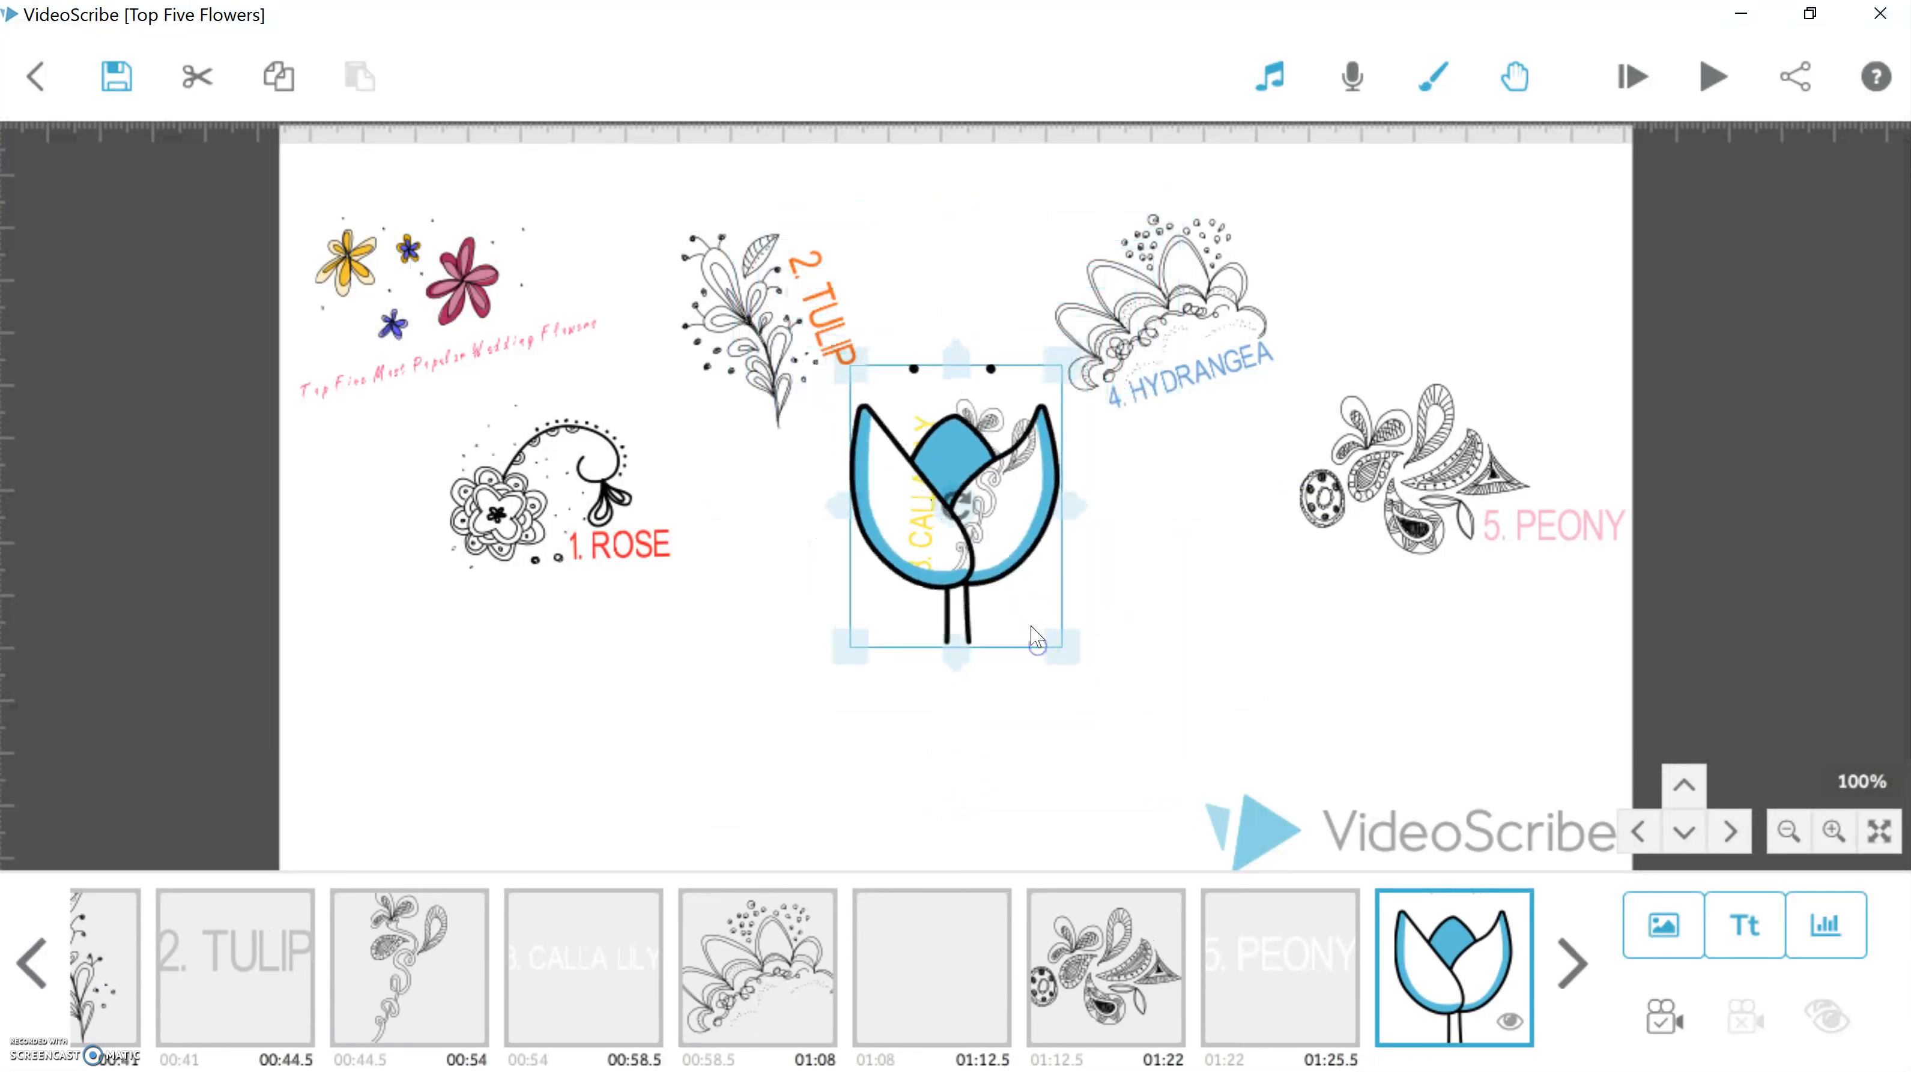
{"action": "mouse_move", "coordinate": [961, 509]}
{"action": "left_mouse_down"}
{"action": "mouse_move", "coordinate": [950, 537]}
{"action": "mouse_move", "coordinate": [1001, 492]}
{"action": "mouse_move", "coordinate": [989, 536]}
{"action": "mouse_move", "coordinate": [1003, 467]}
{"action": "mouse_move", "coordinate": [1124, 562]}
{"action": "mouse_move", "coordinate": [1175, 604]}
{"action": "mouse_move", "coordinate": [1149, 662]}
{"action": "left_mouse_up"}
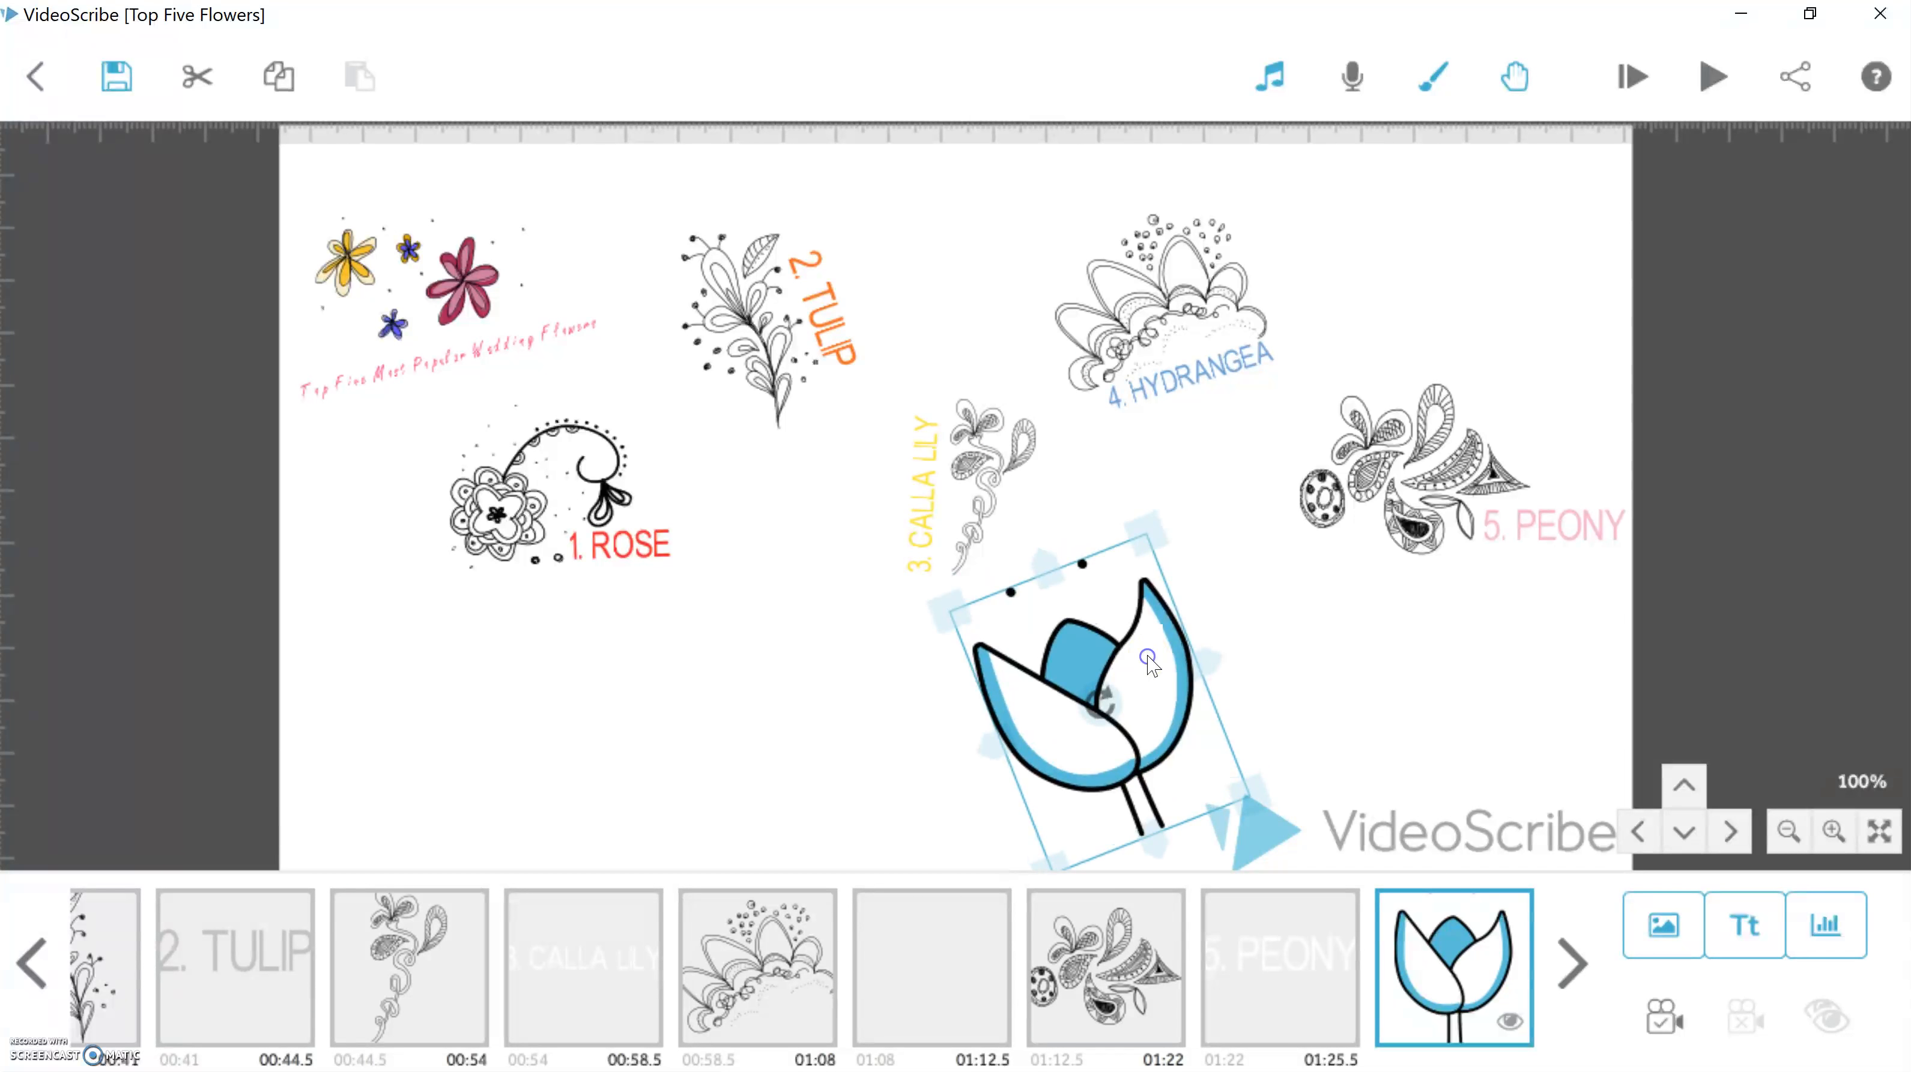
{"action": "left_click", "coordinate": [1406, 691]}
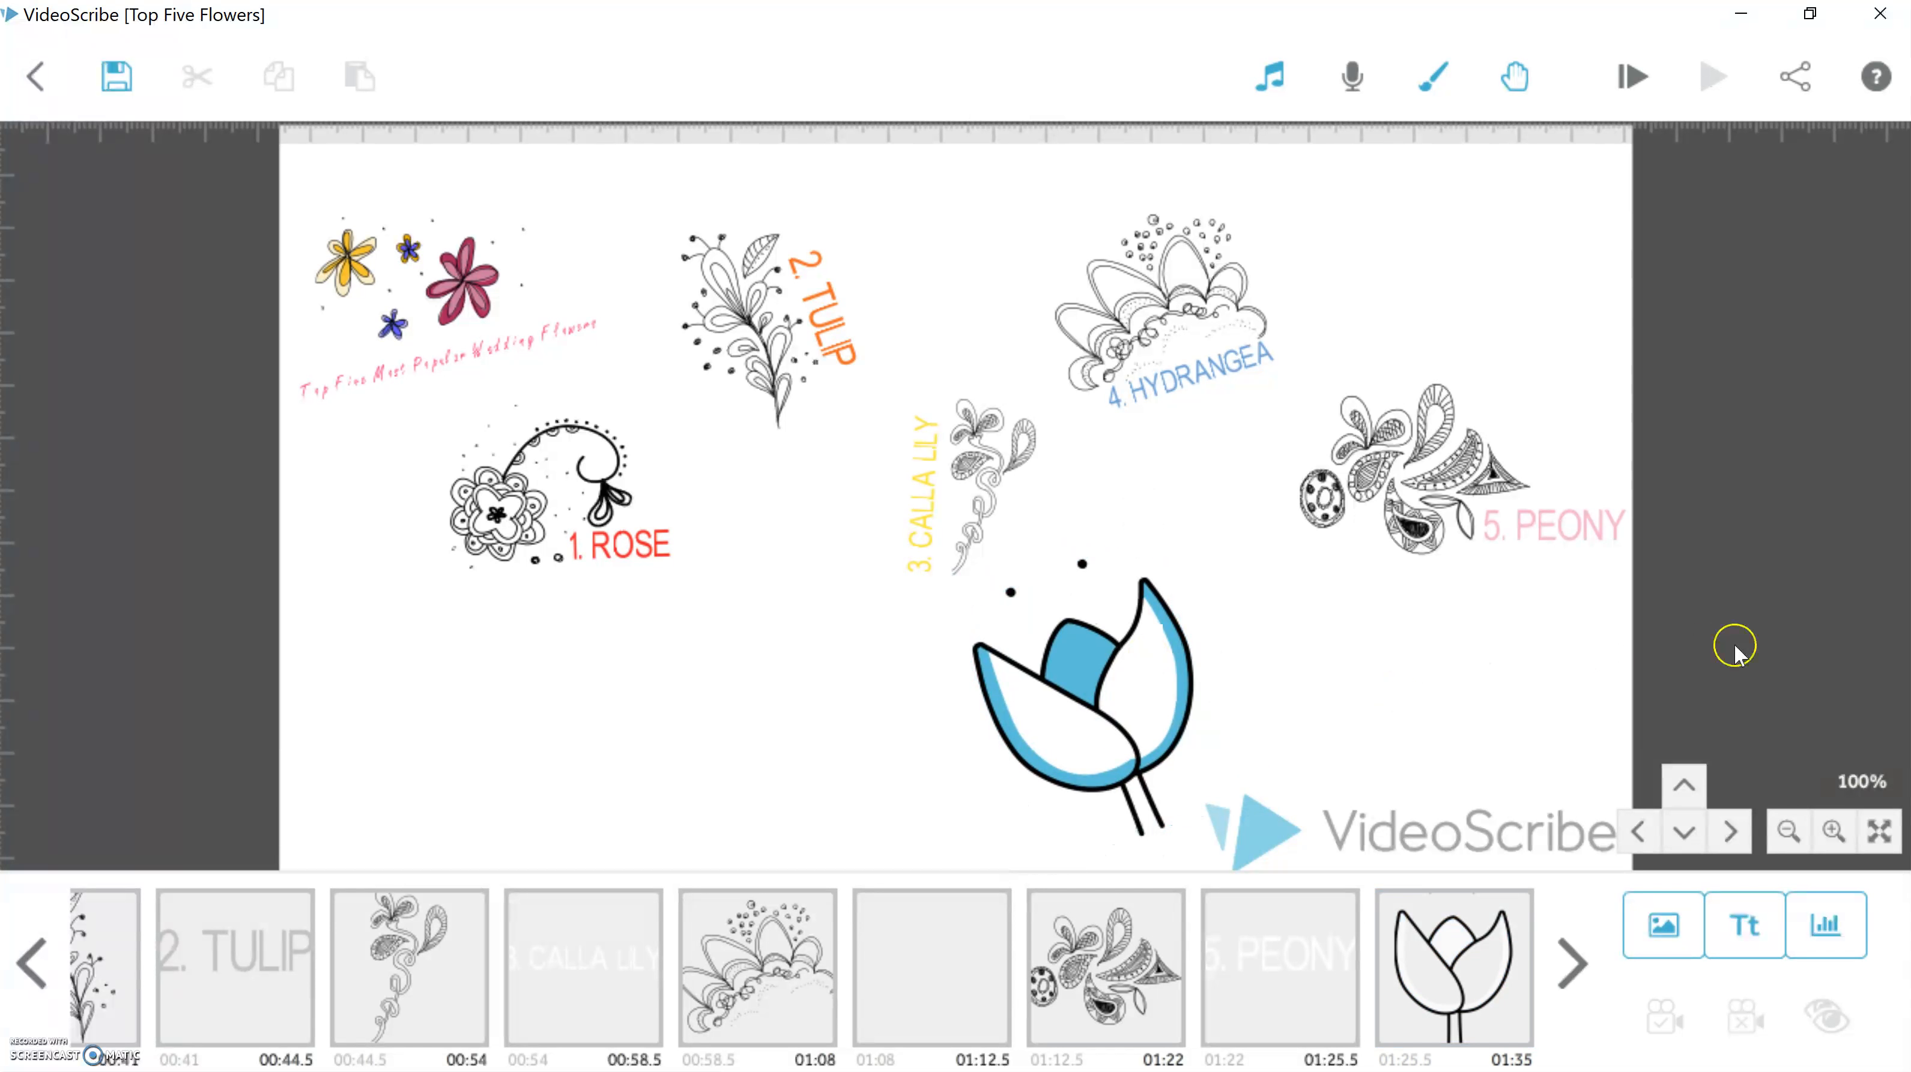
Step: Add the text "Thanks for watching!" in Arial Narrow with the green colour #5fbb46
{"action": "left_click", "coordinate": [1744, 925]}
{"action": "left_click", "coordinate": [1163, 363]}
{"action": "type", "text": "Thanks for watching!"}
{"action": "left_click", "coordinate": [705, 745]}
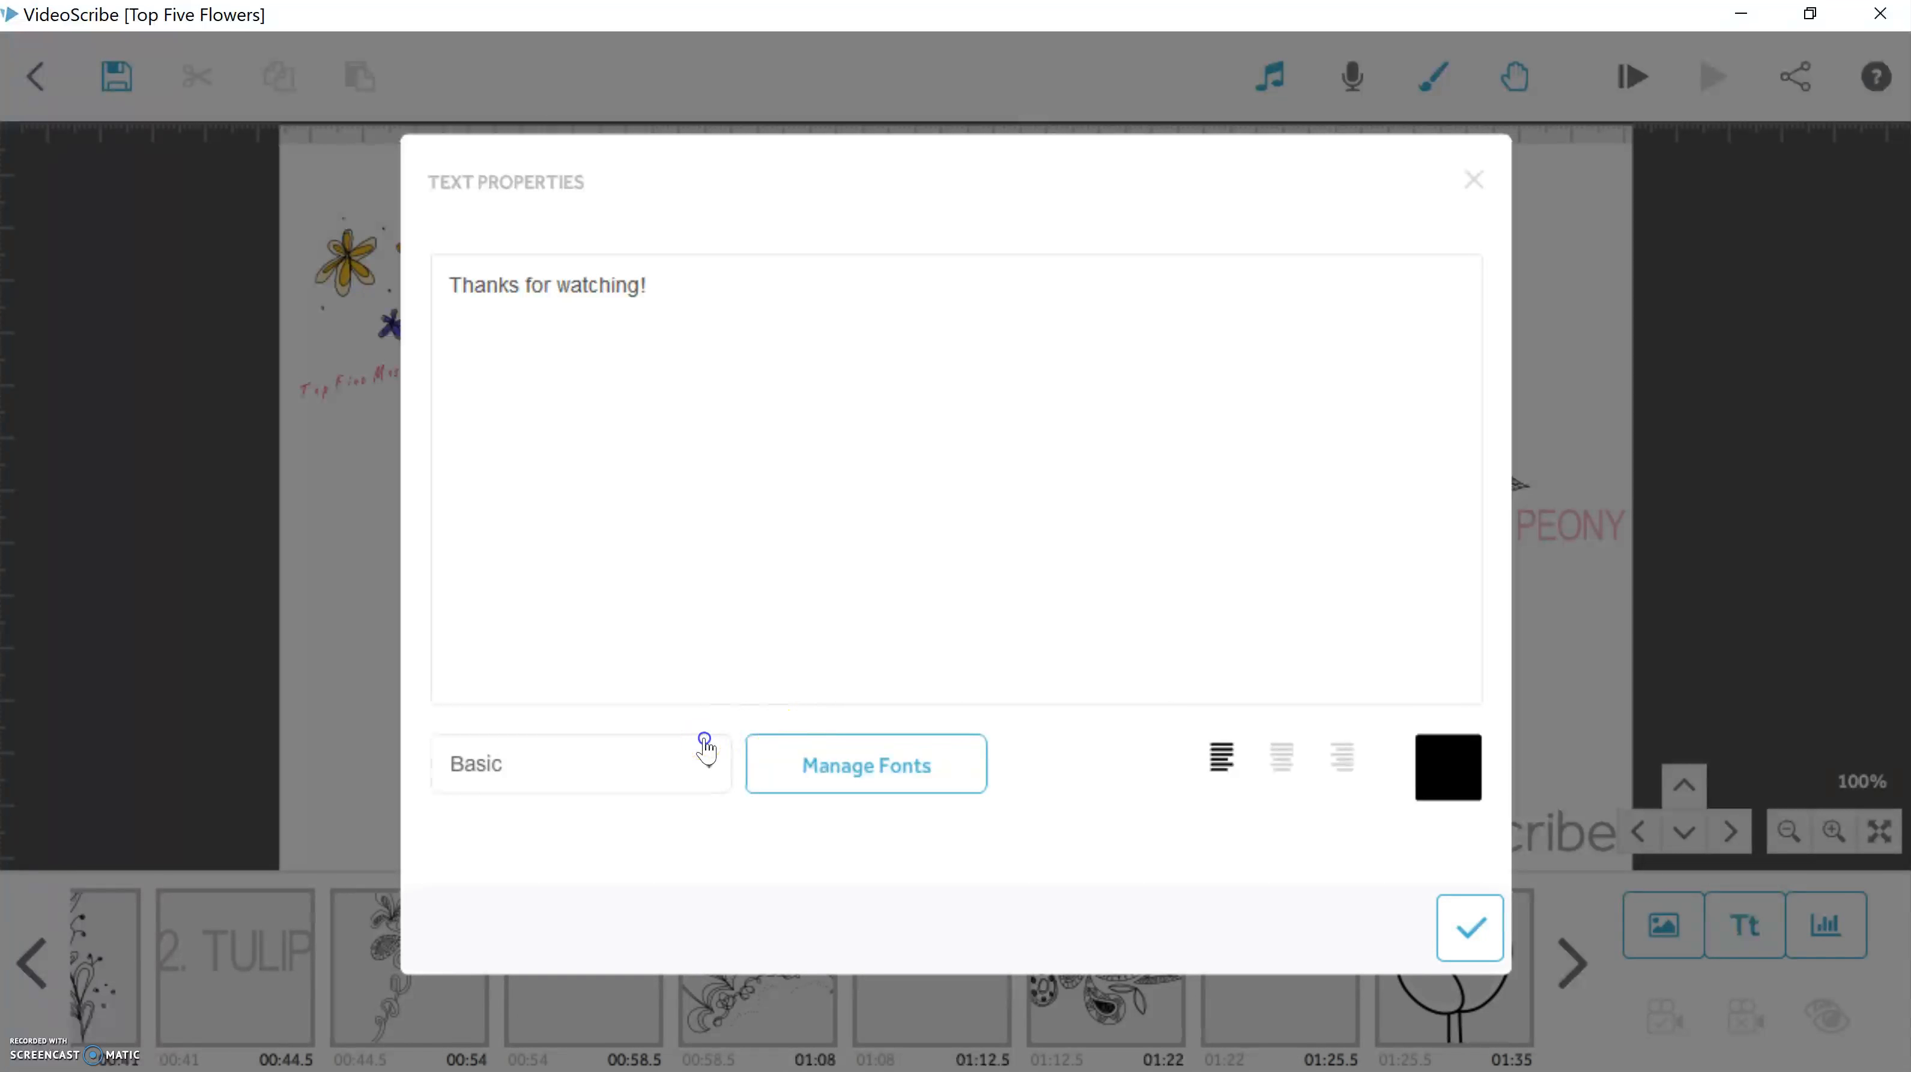
{"action": "left_click", "coordinate": [647, 875]}
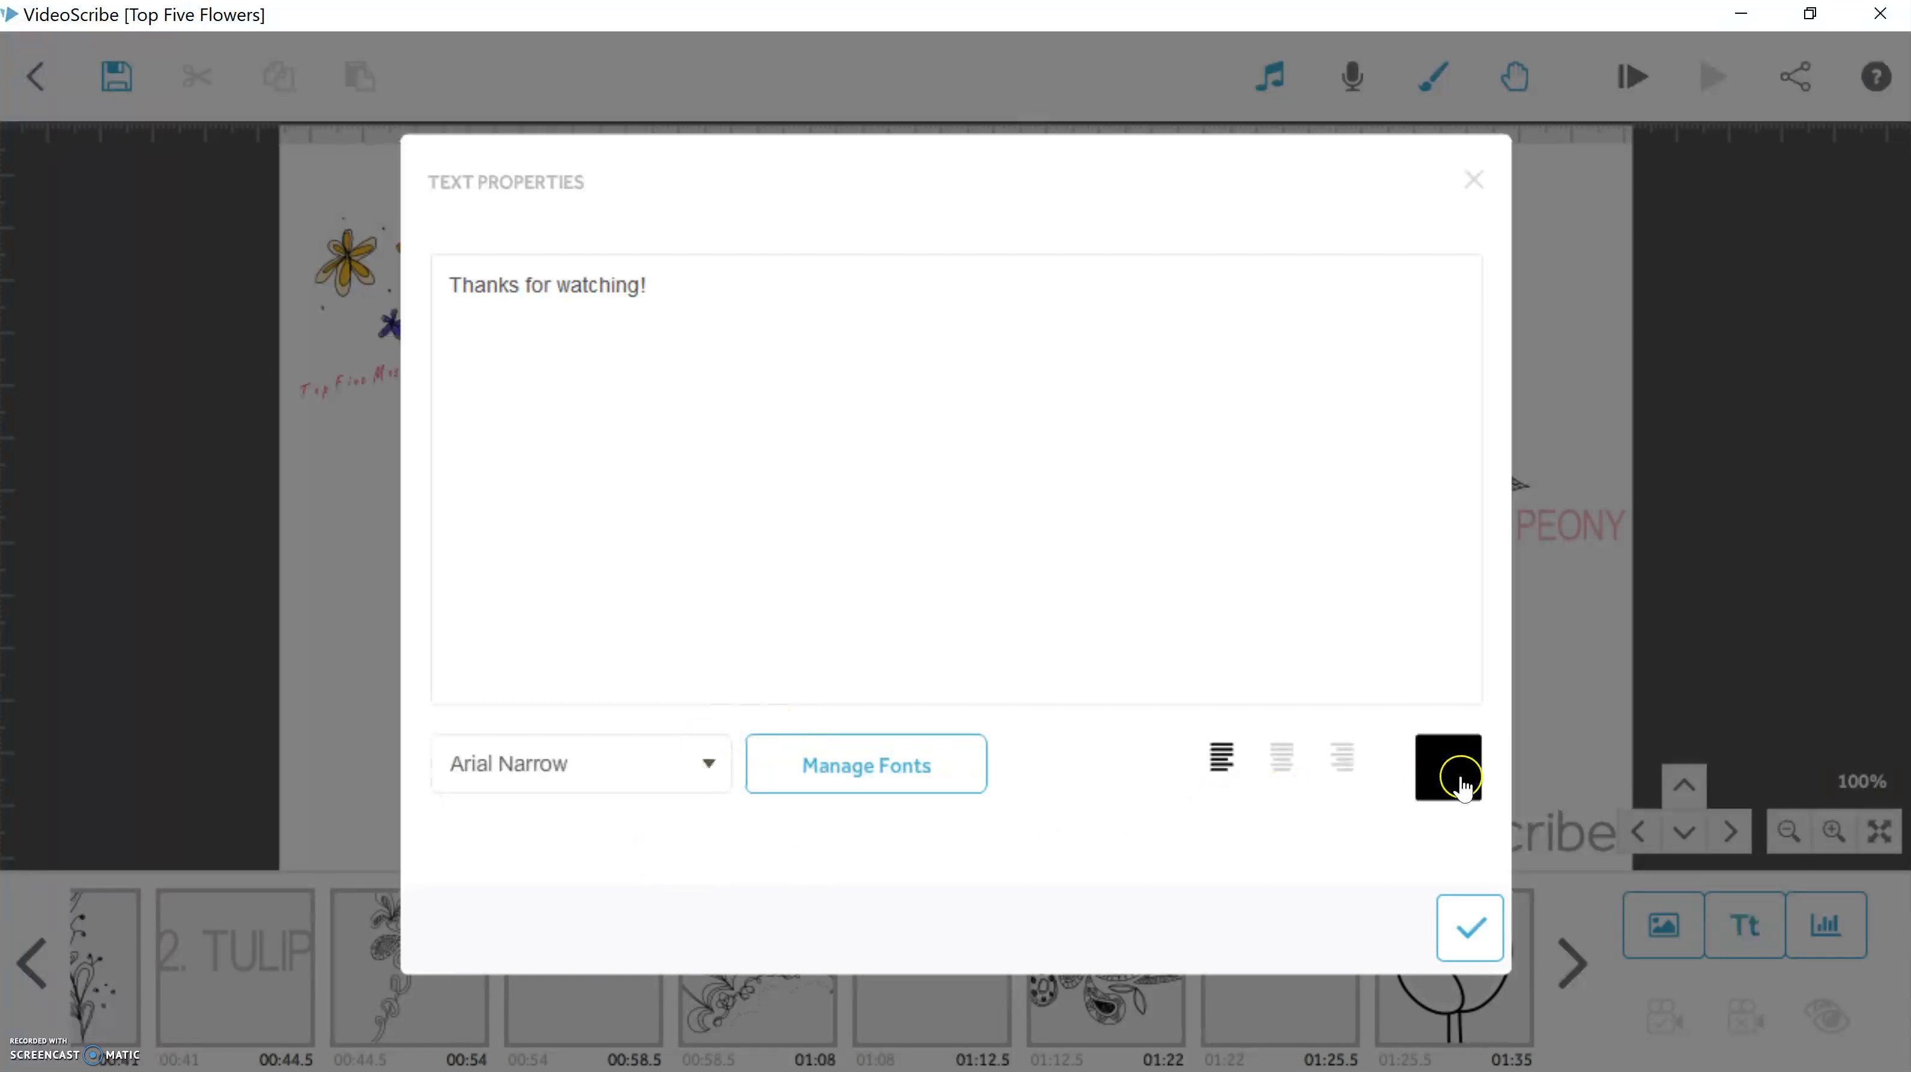
{"action": "left_click", "coordinate": [1460, 781]}
{"action": "left_click", "coordinate": [958, 272]}
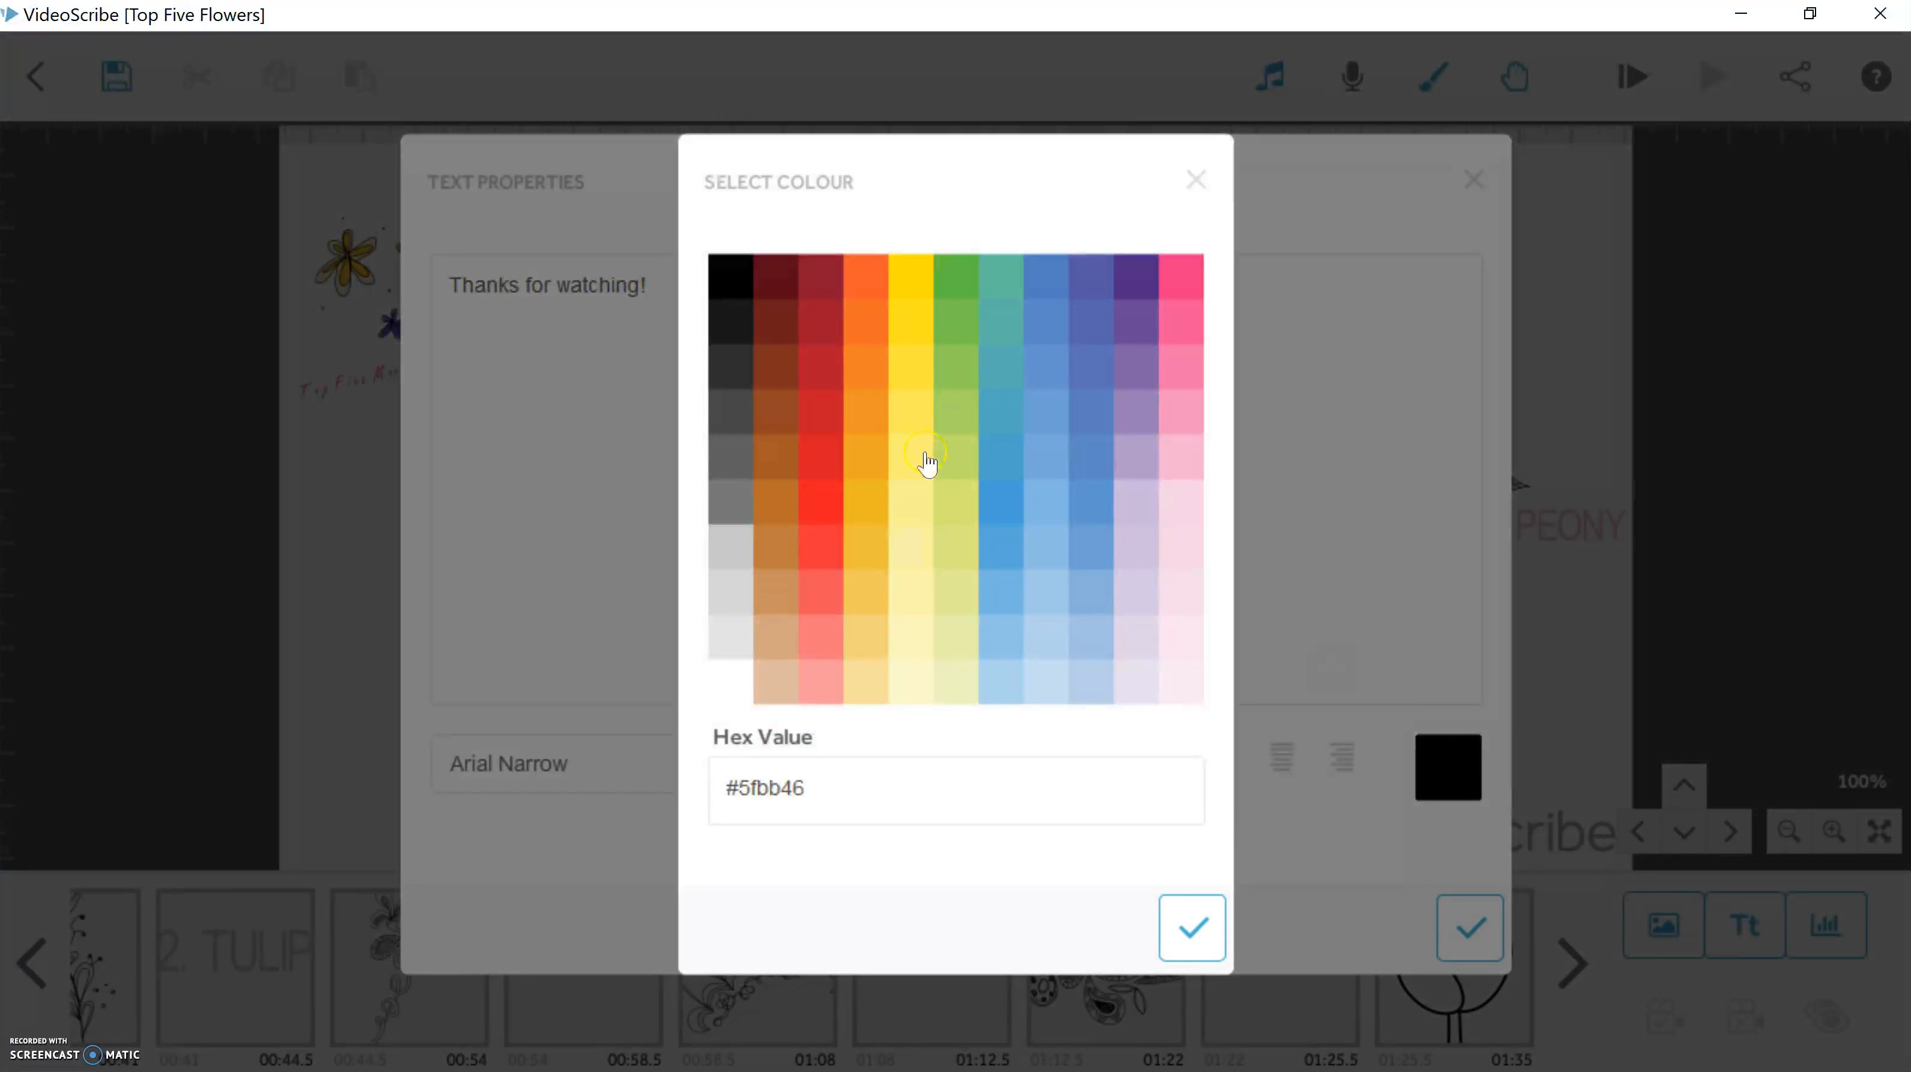
{"action": "left_click", "coordinate": [1196, 928]}
{"action": "left_click", "coordinate": [1495, 940]}
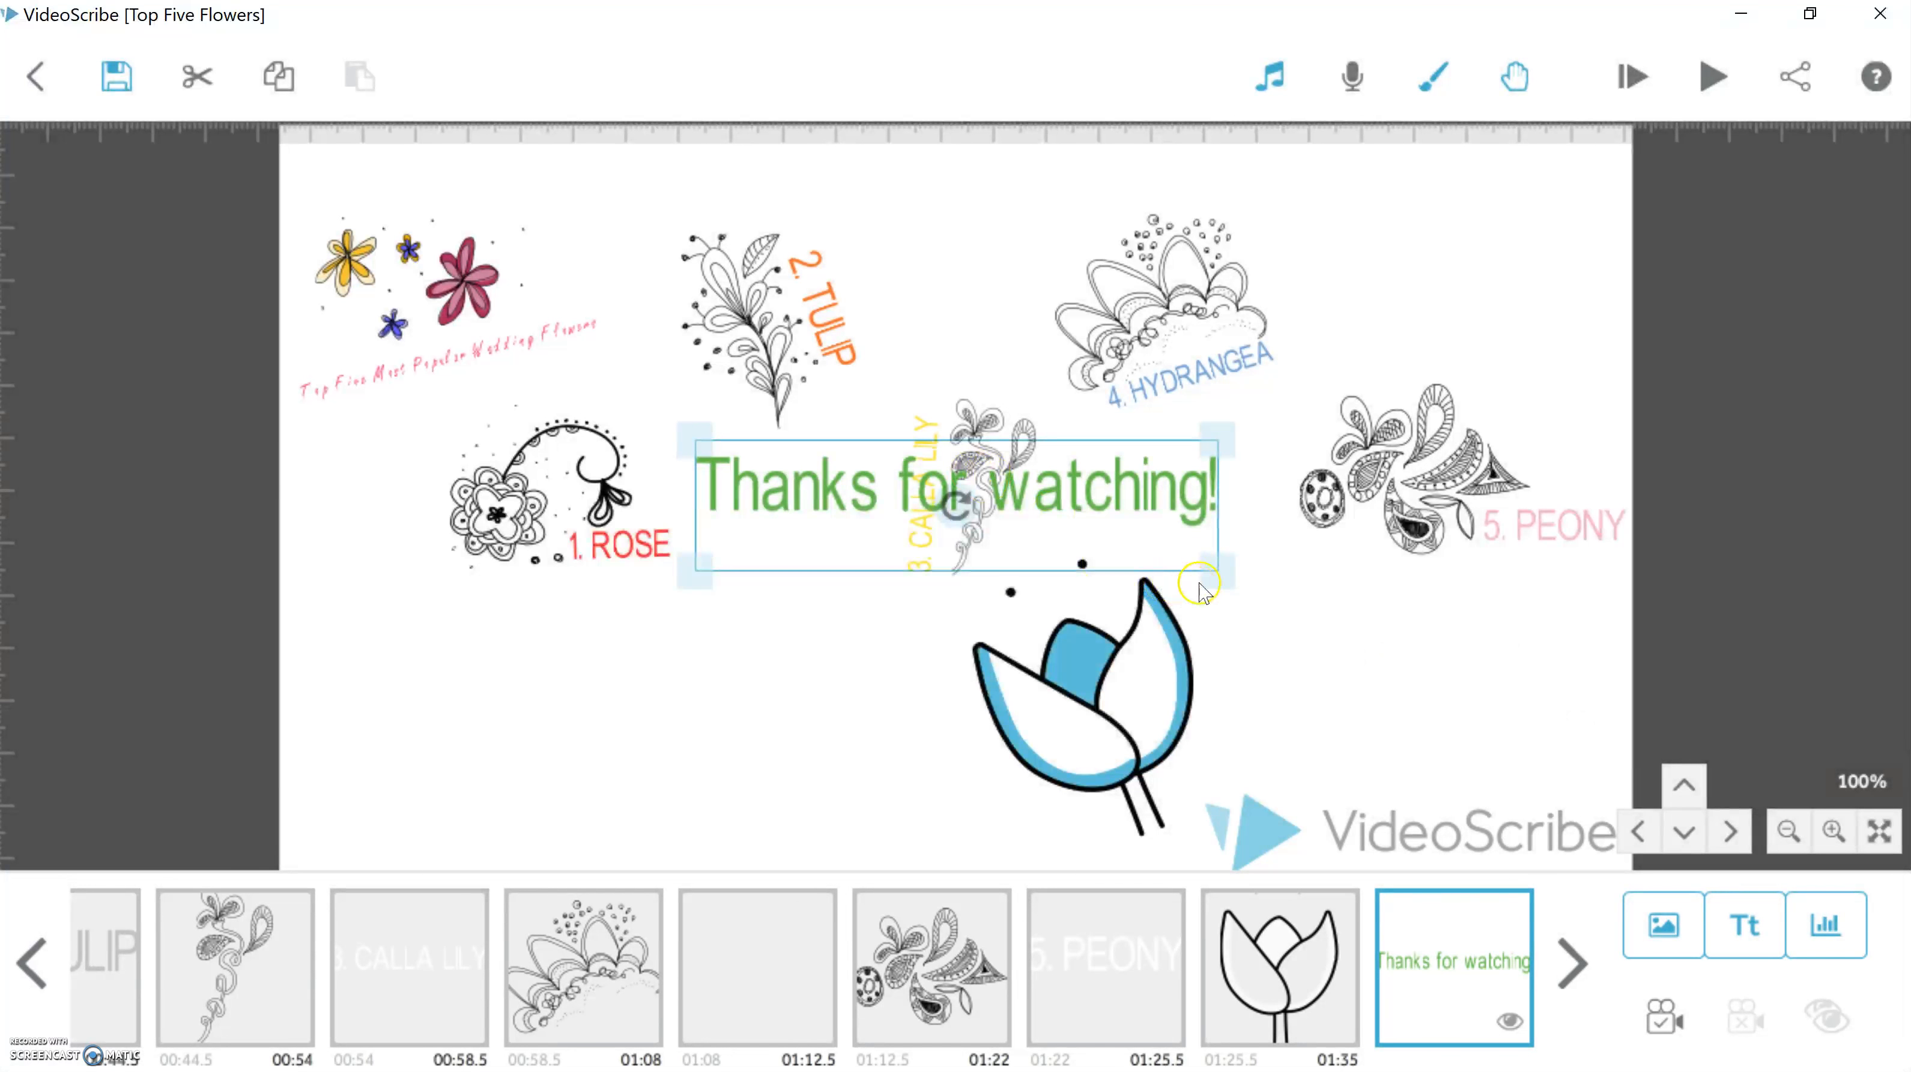
Step: Shrink the "Thanks for watching!" text and place it, tilted slightly upward, just right of the blue tulip
{"action": "left_click_drag", "start_coordinate": [1202, 589], "coordinate": [1093, 560]}
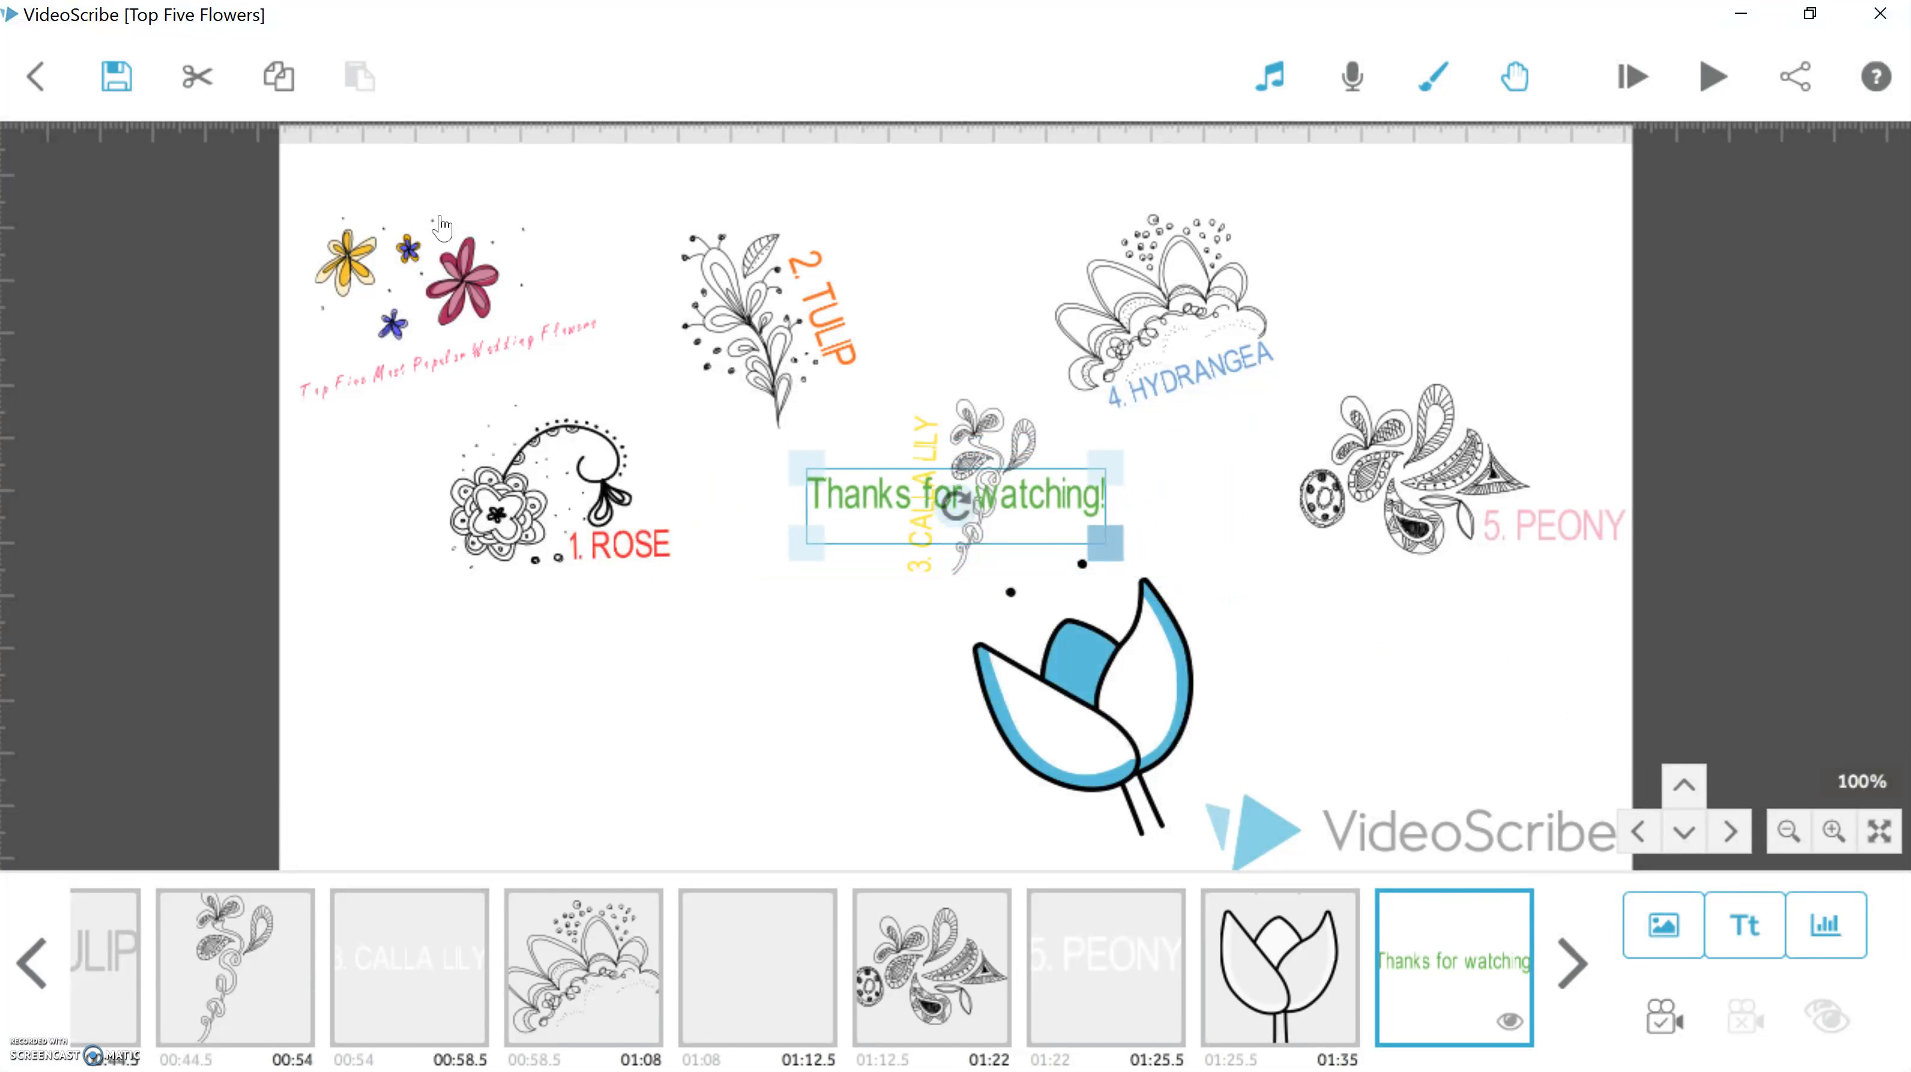
{"action": "left_click_drag", "start_coordinate": [1003, 499], "coordinate": [1378, 710]}
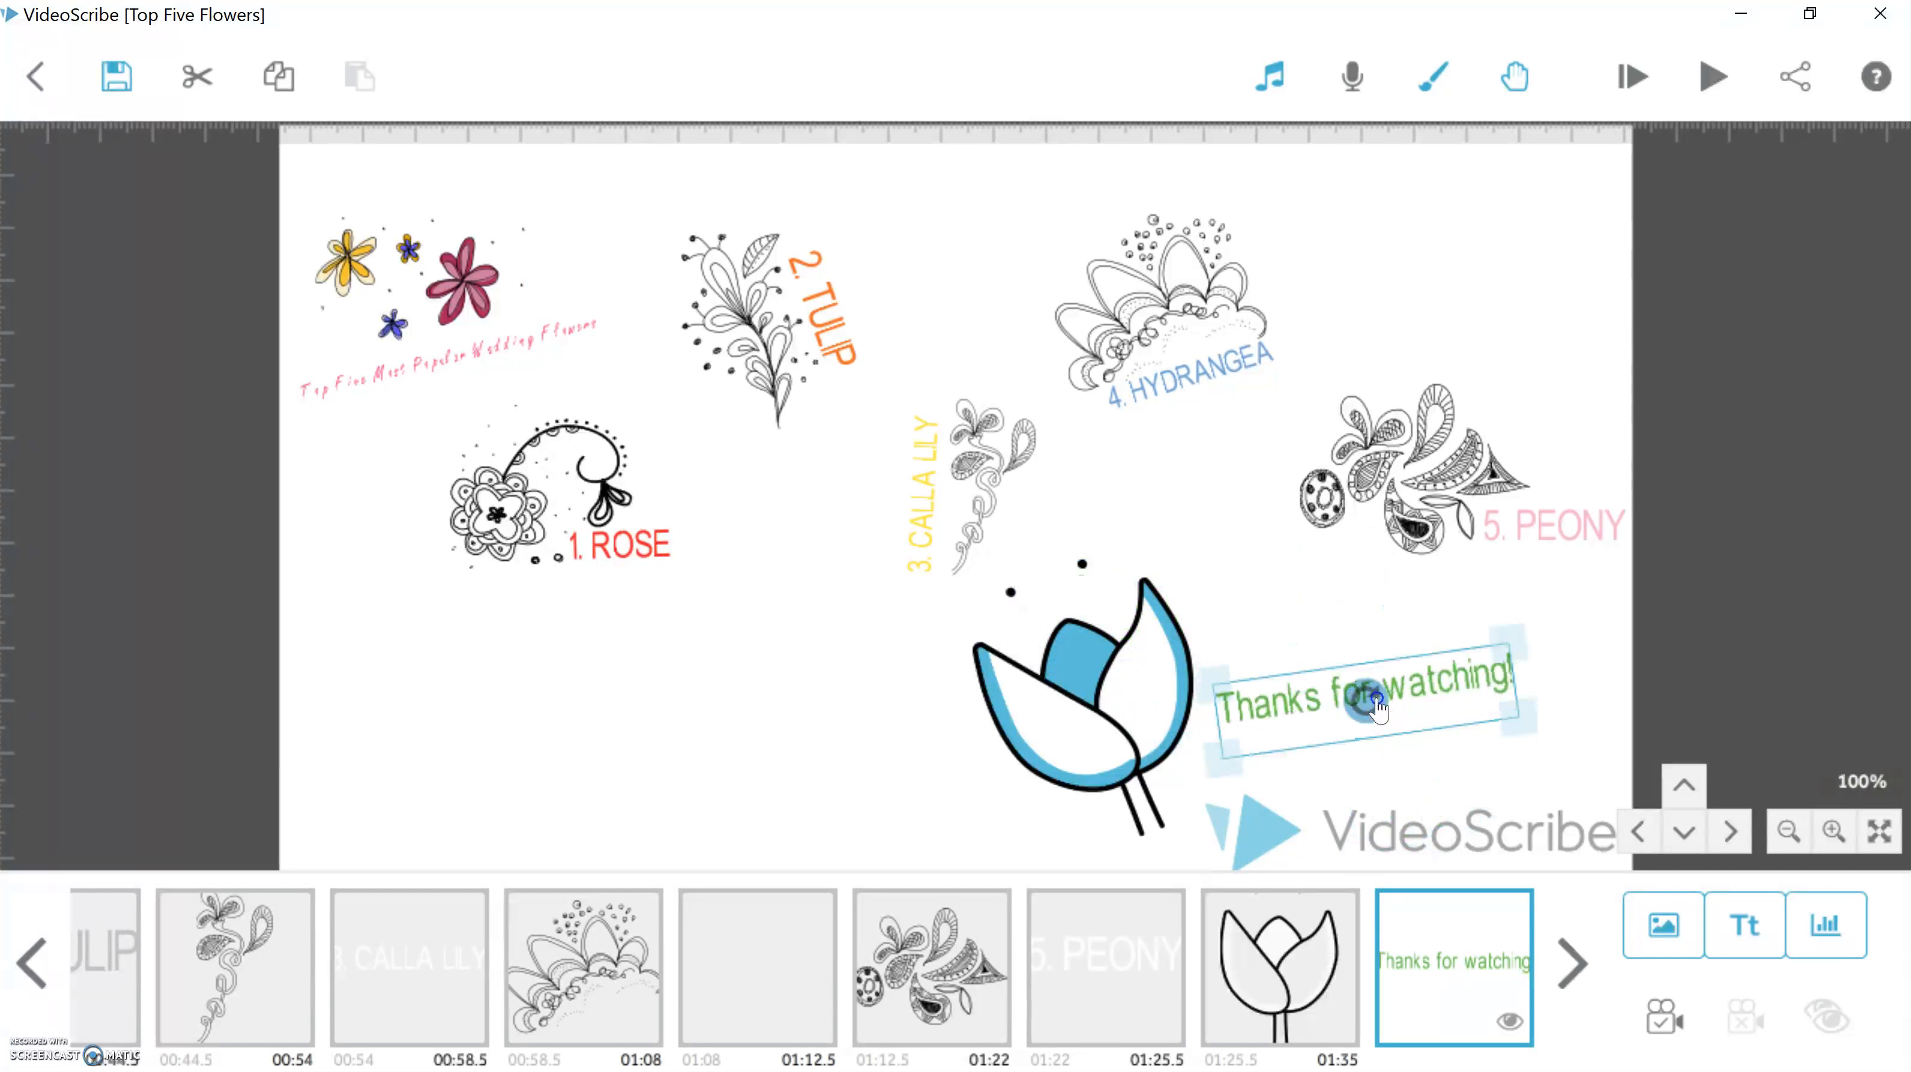
{"action": "left_click", "coordinate": [1570, 697]}
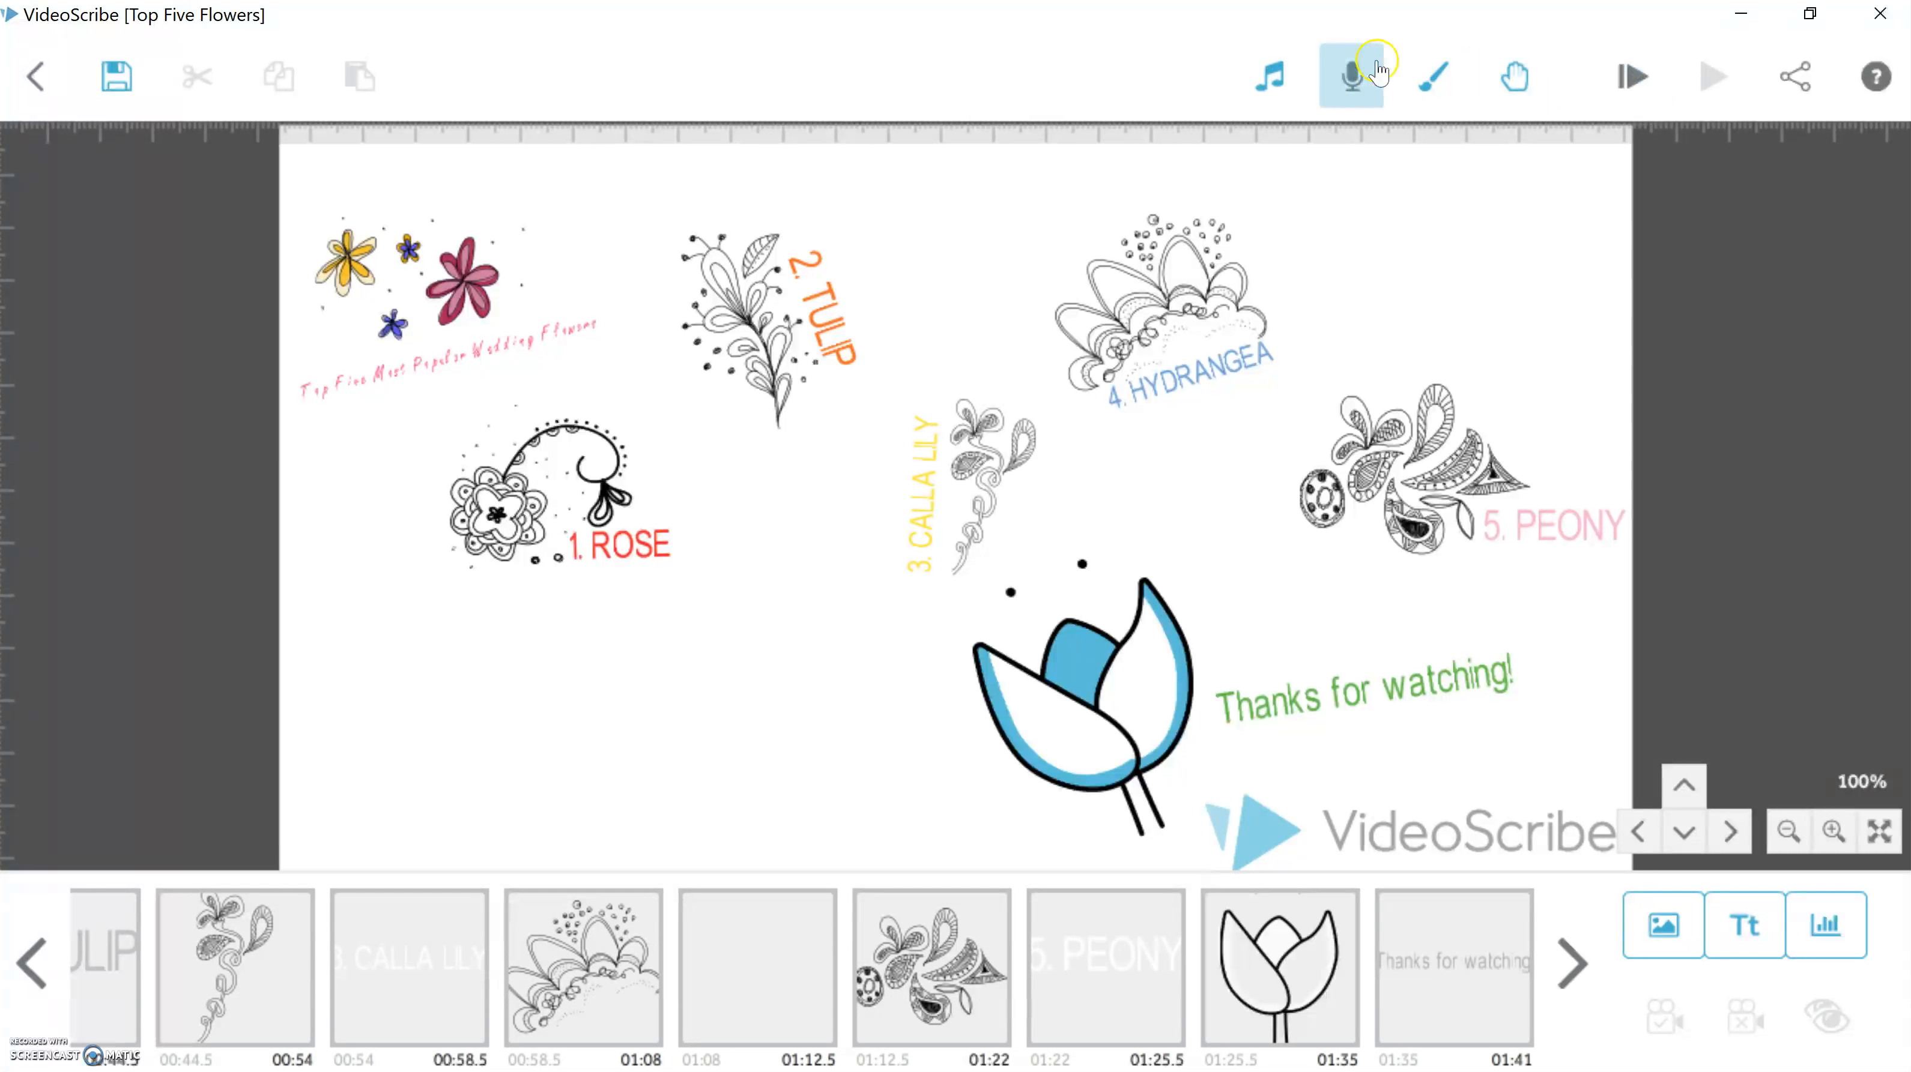
Step: Set the scribe's background music to the track Outcast (3:28)
{"action": "left_click", "coordinate": [1270, 78]}
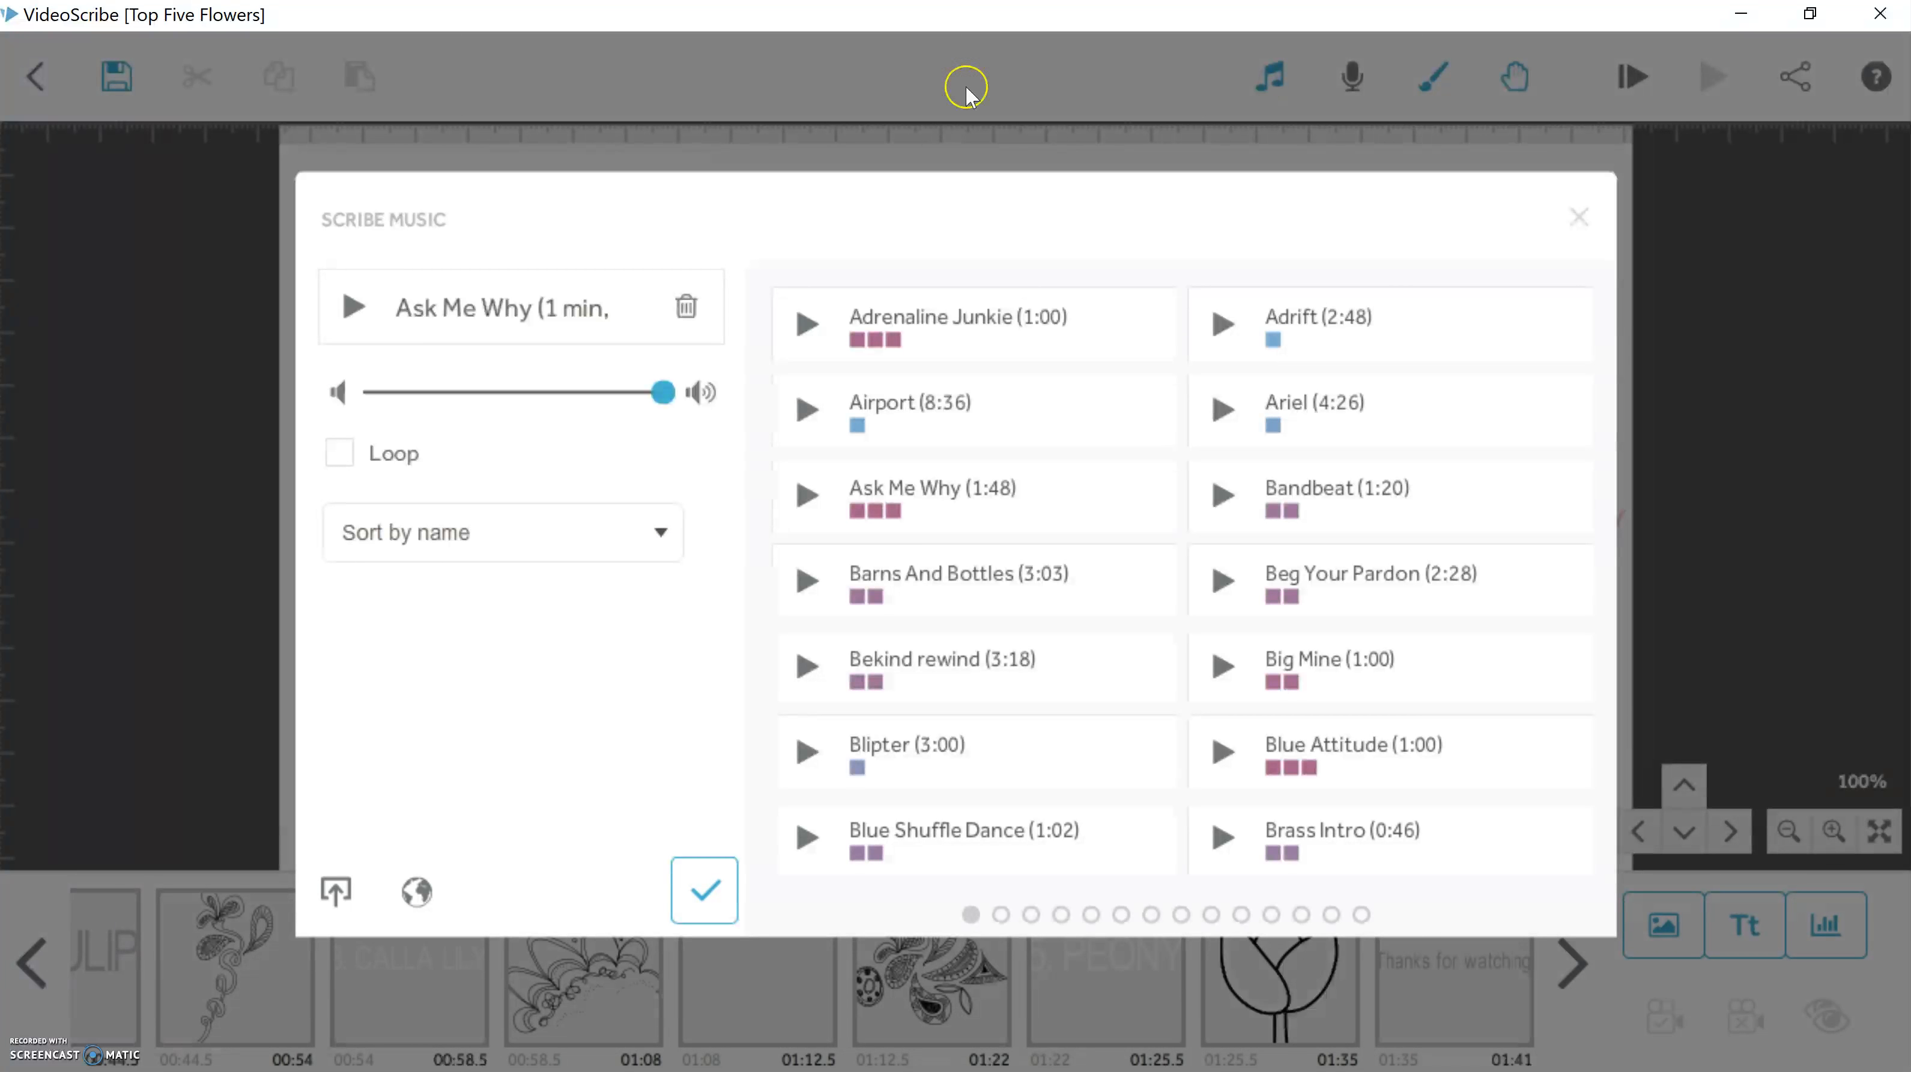
{"action": "left_click", "coordinate": [1191, 915]}
{"action": "left_click", "coordinate": [1210, 916]}
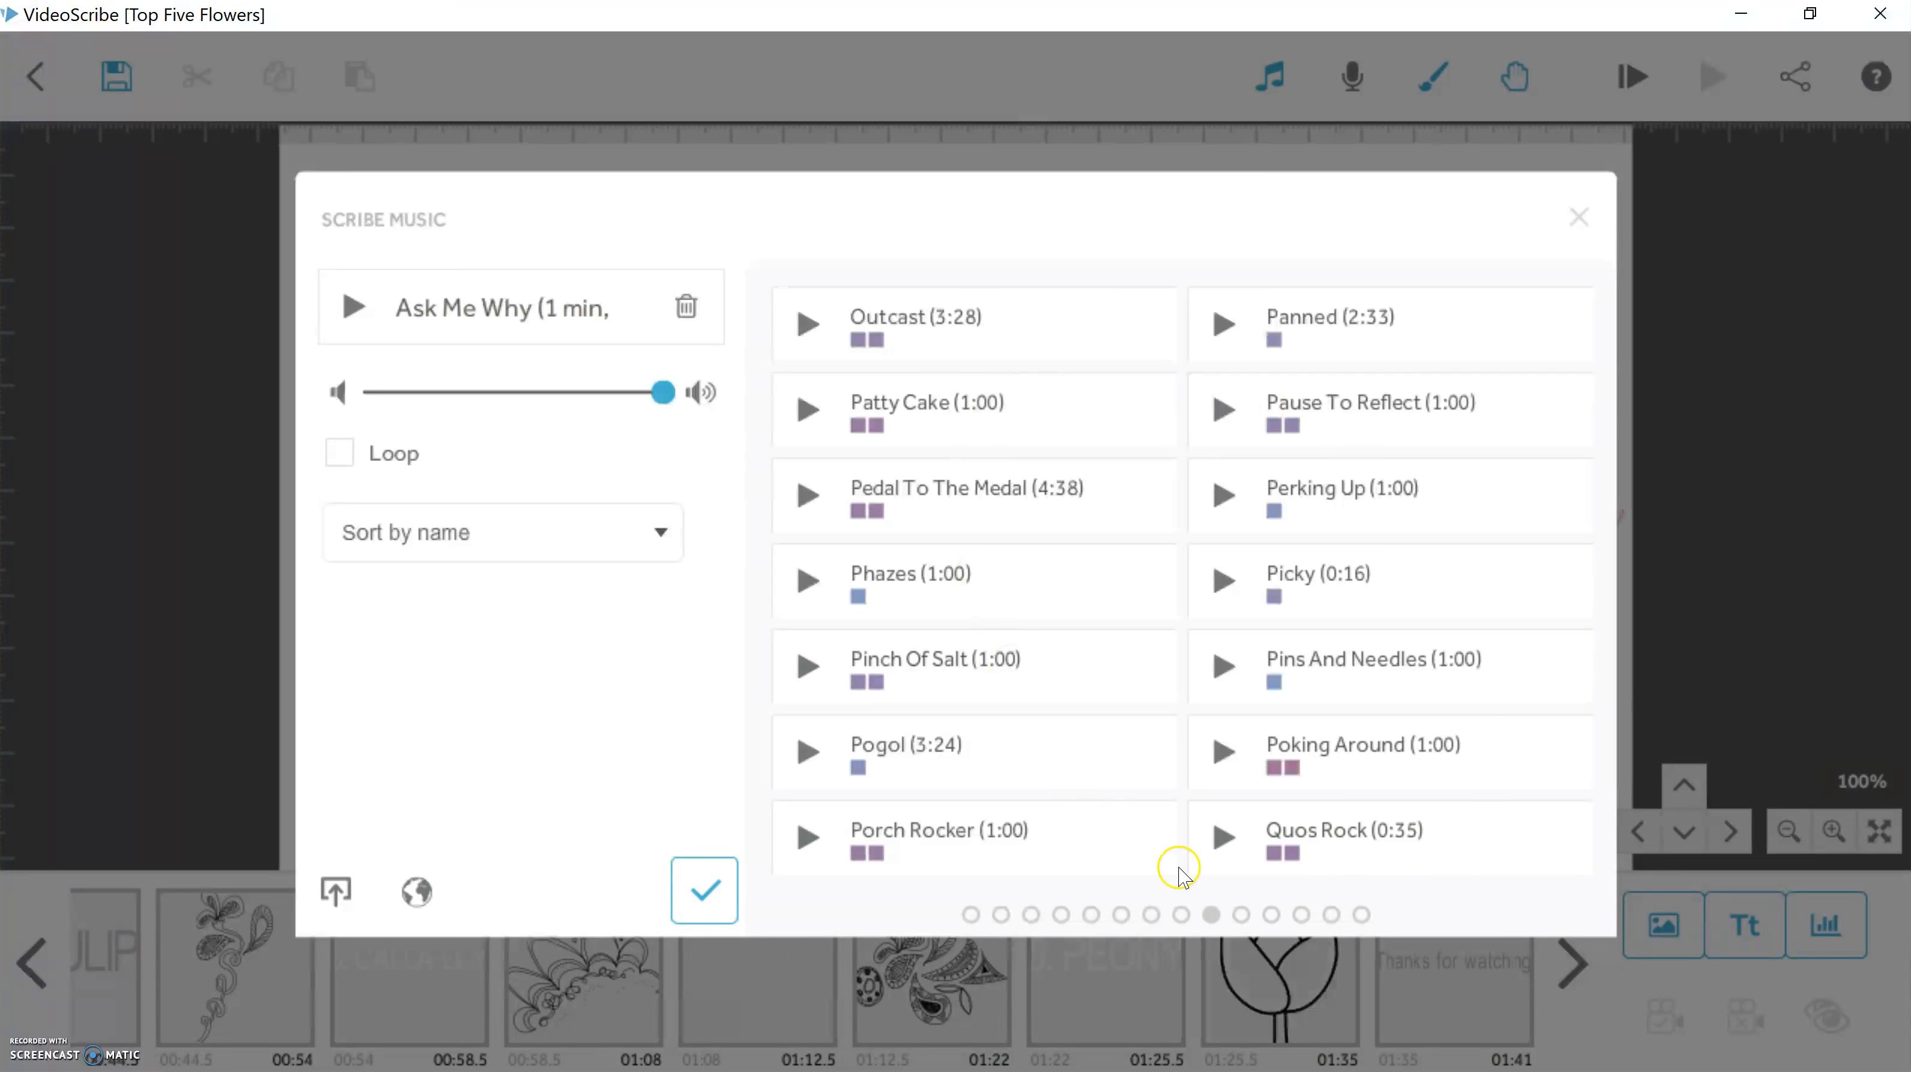
{"action": "left_click", "coordinate": [948, 308]}
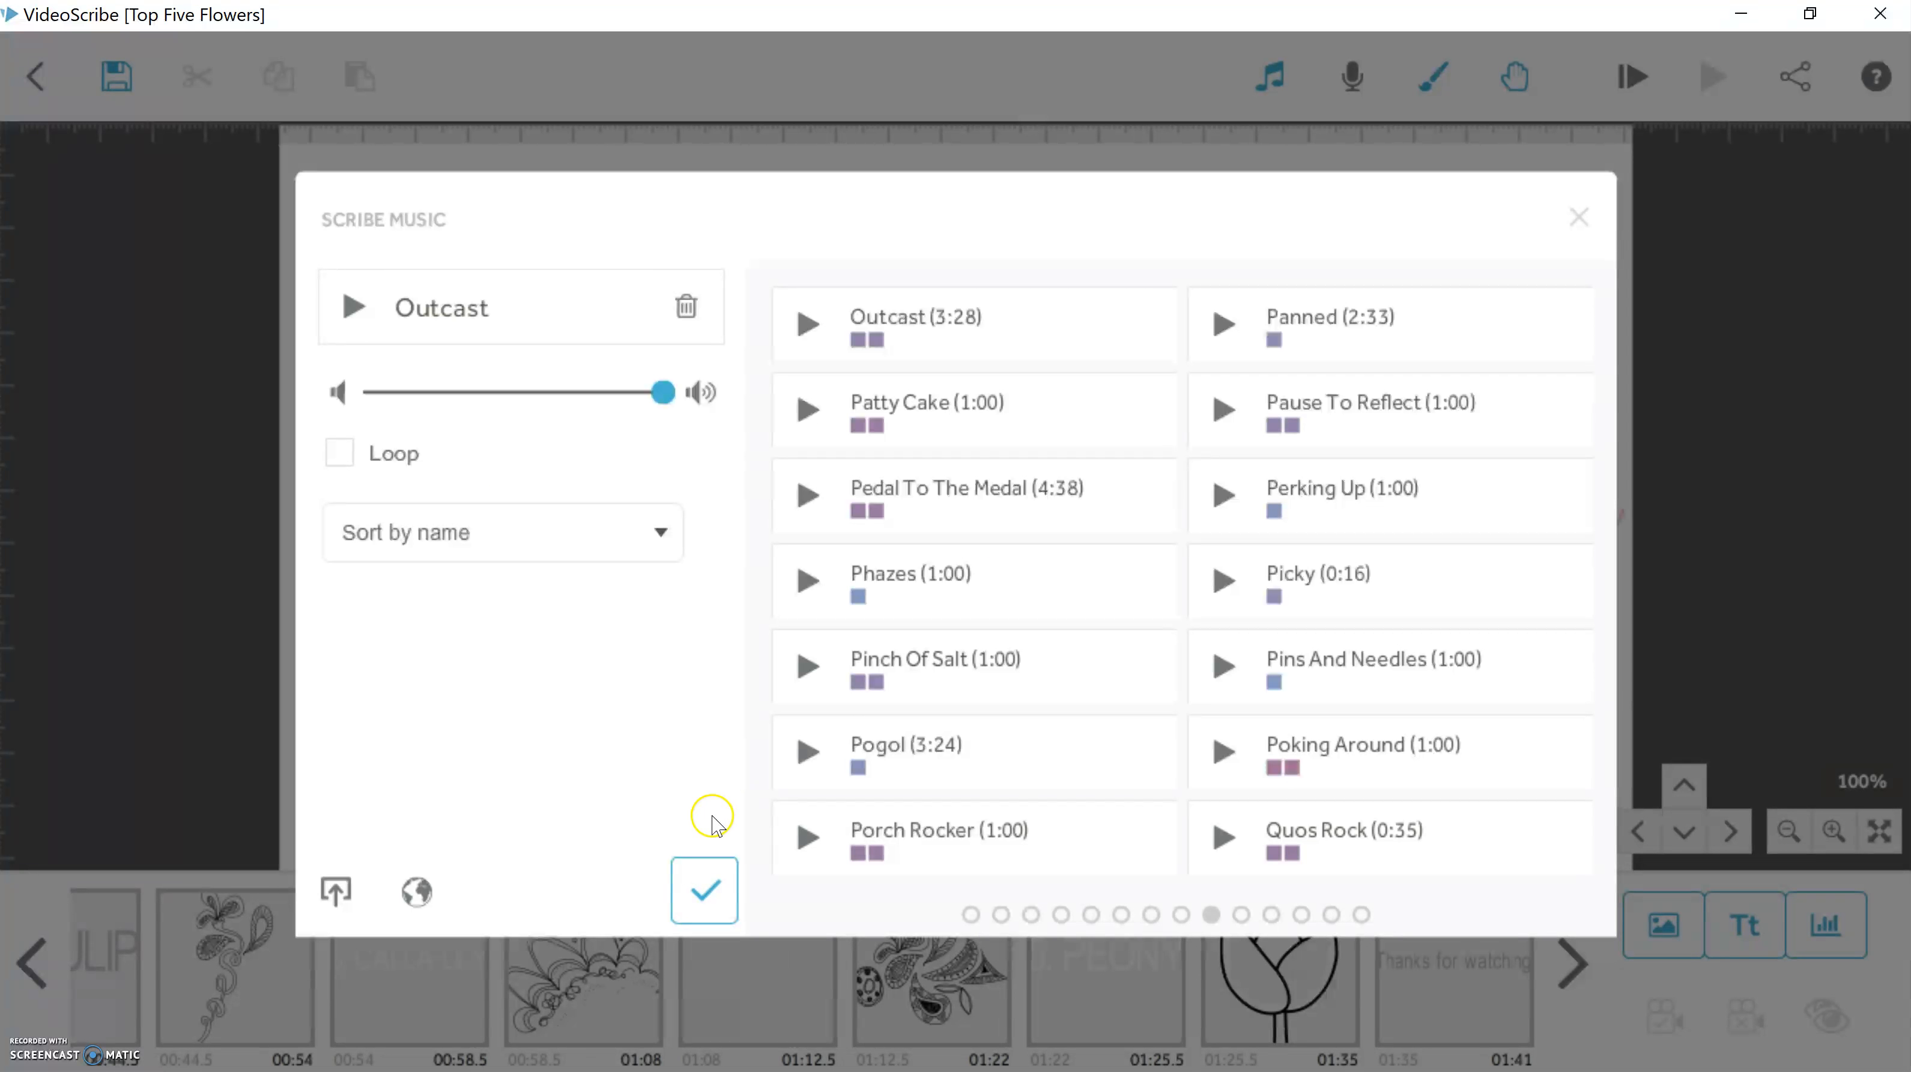
{"action": "left_click", "coordinate": [704, 890]}
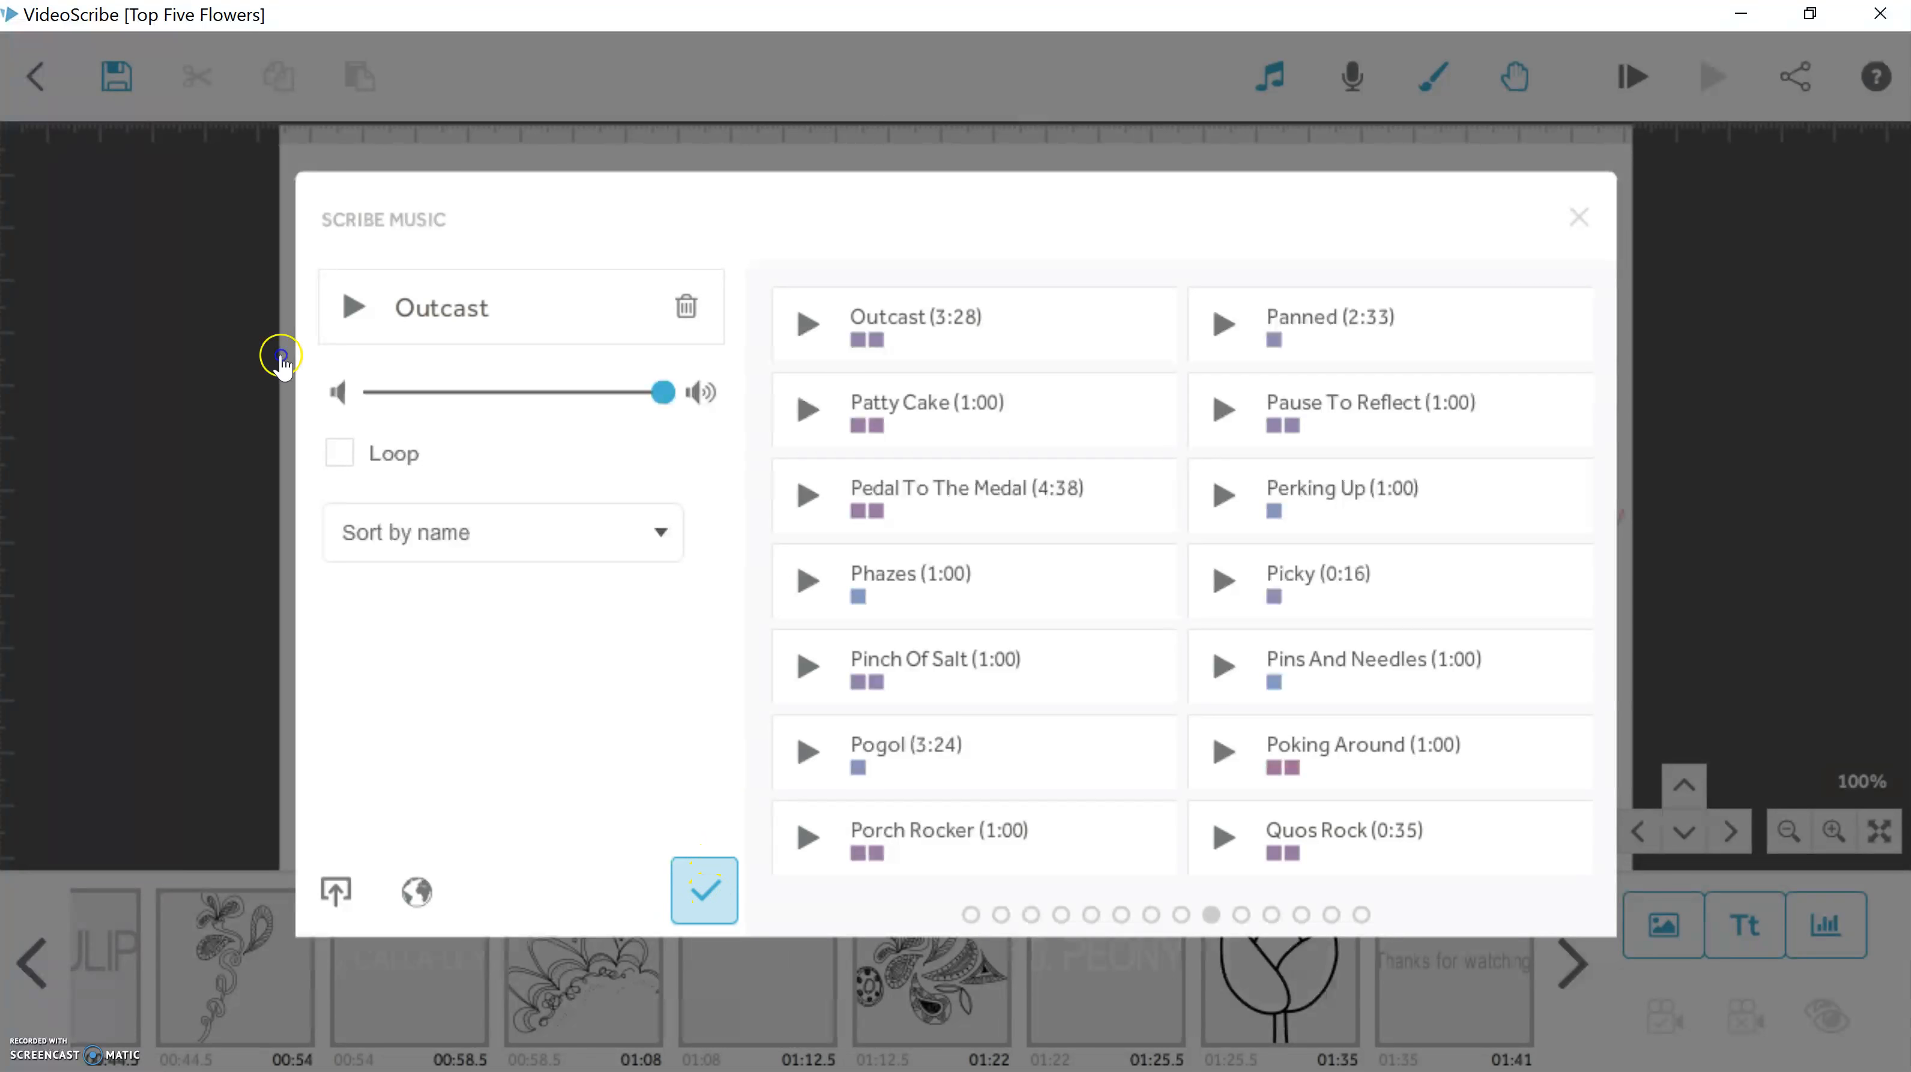
{"action": "left_click", "coordinate": [704, 891]}
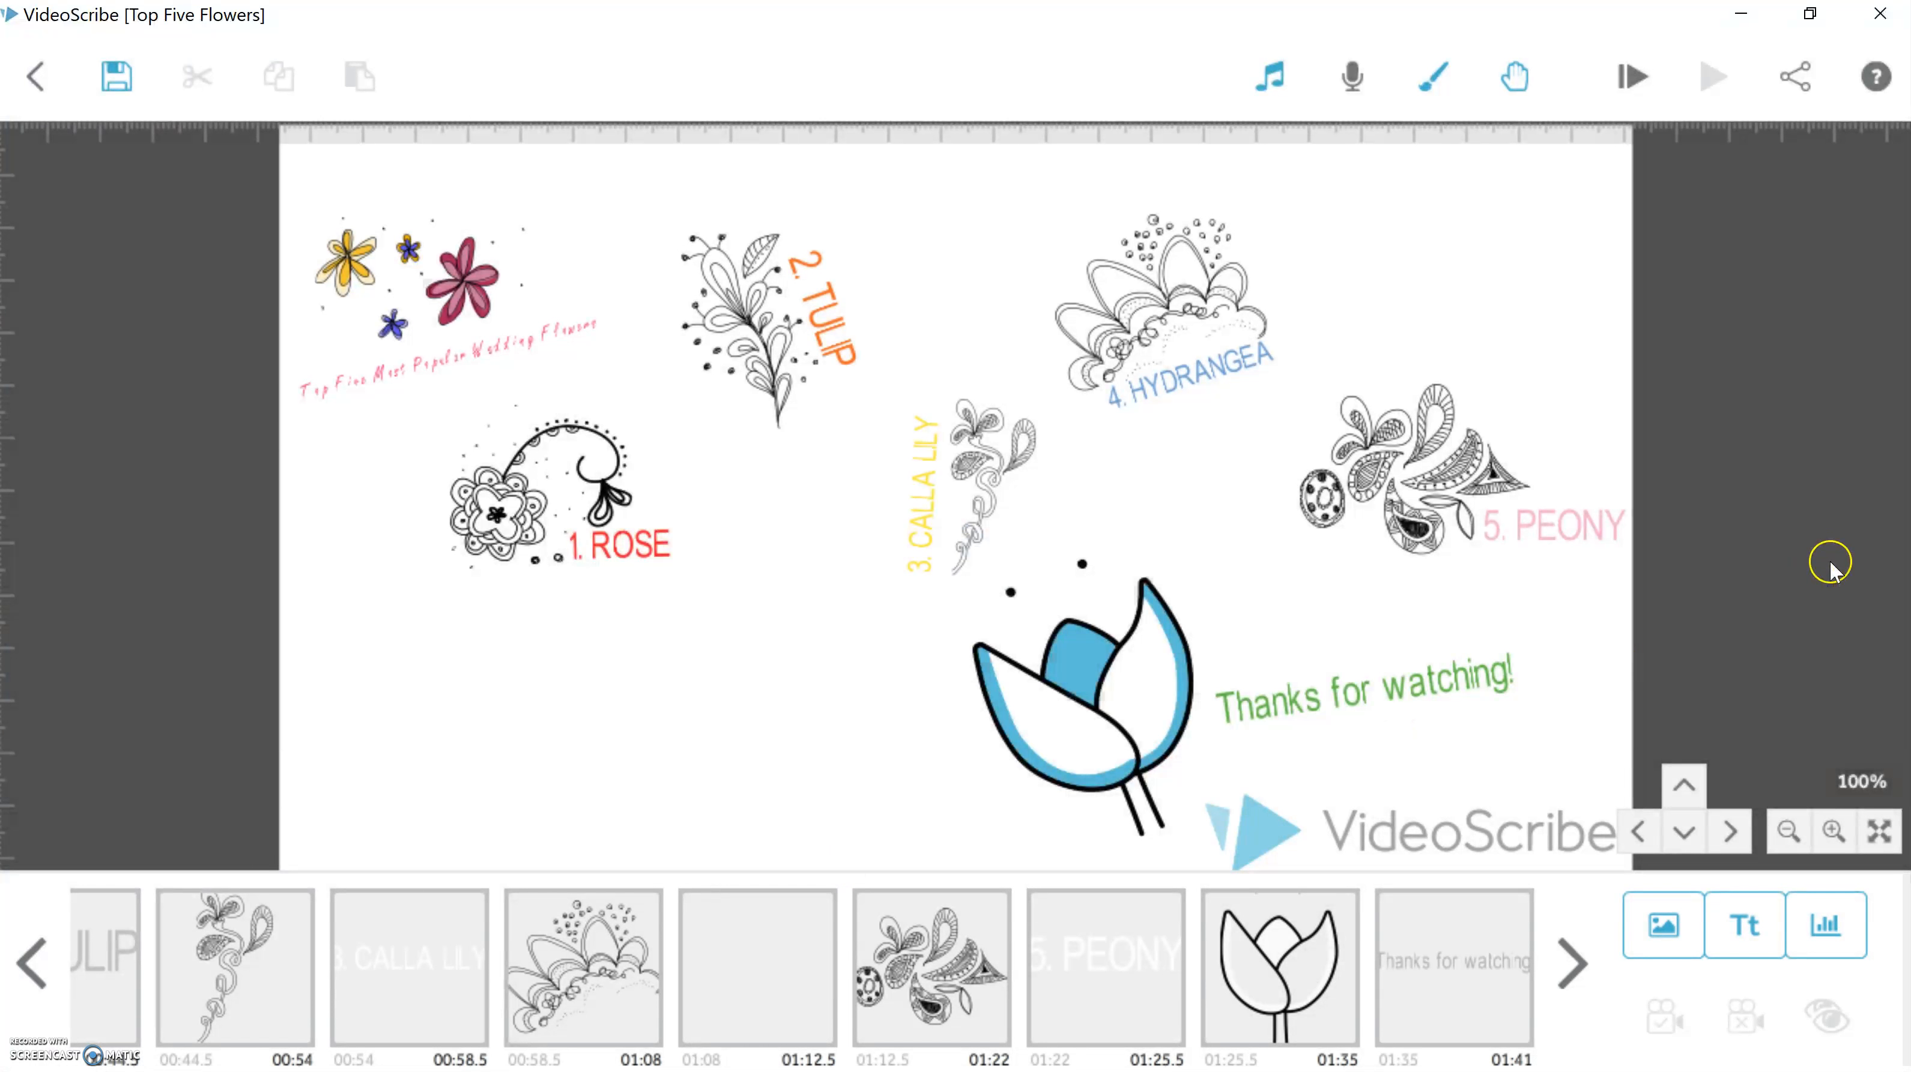
Step: Give the canvas the coarse flaked paper texture and set its paper colour to pale lilac #e6dfee
{"action": "left_click", "coordinate": [1424, 89]}
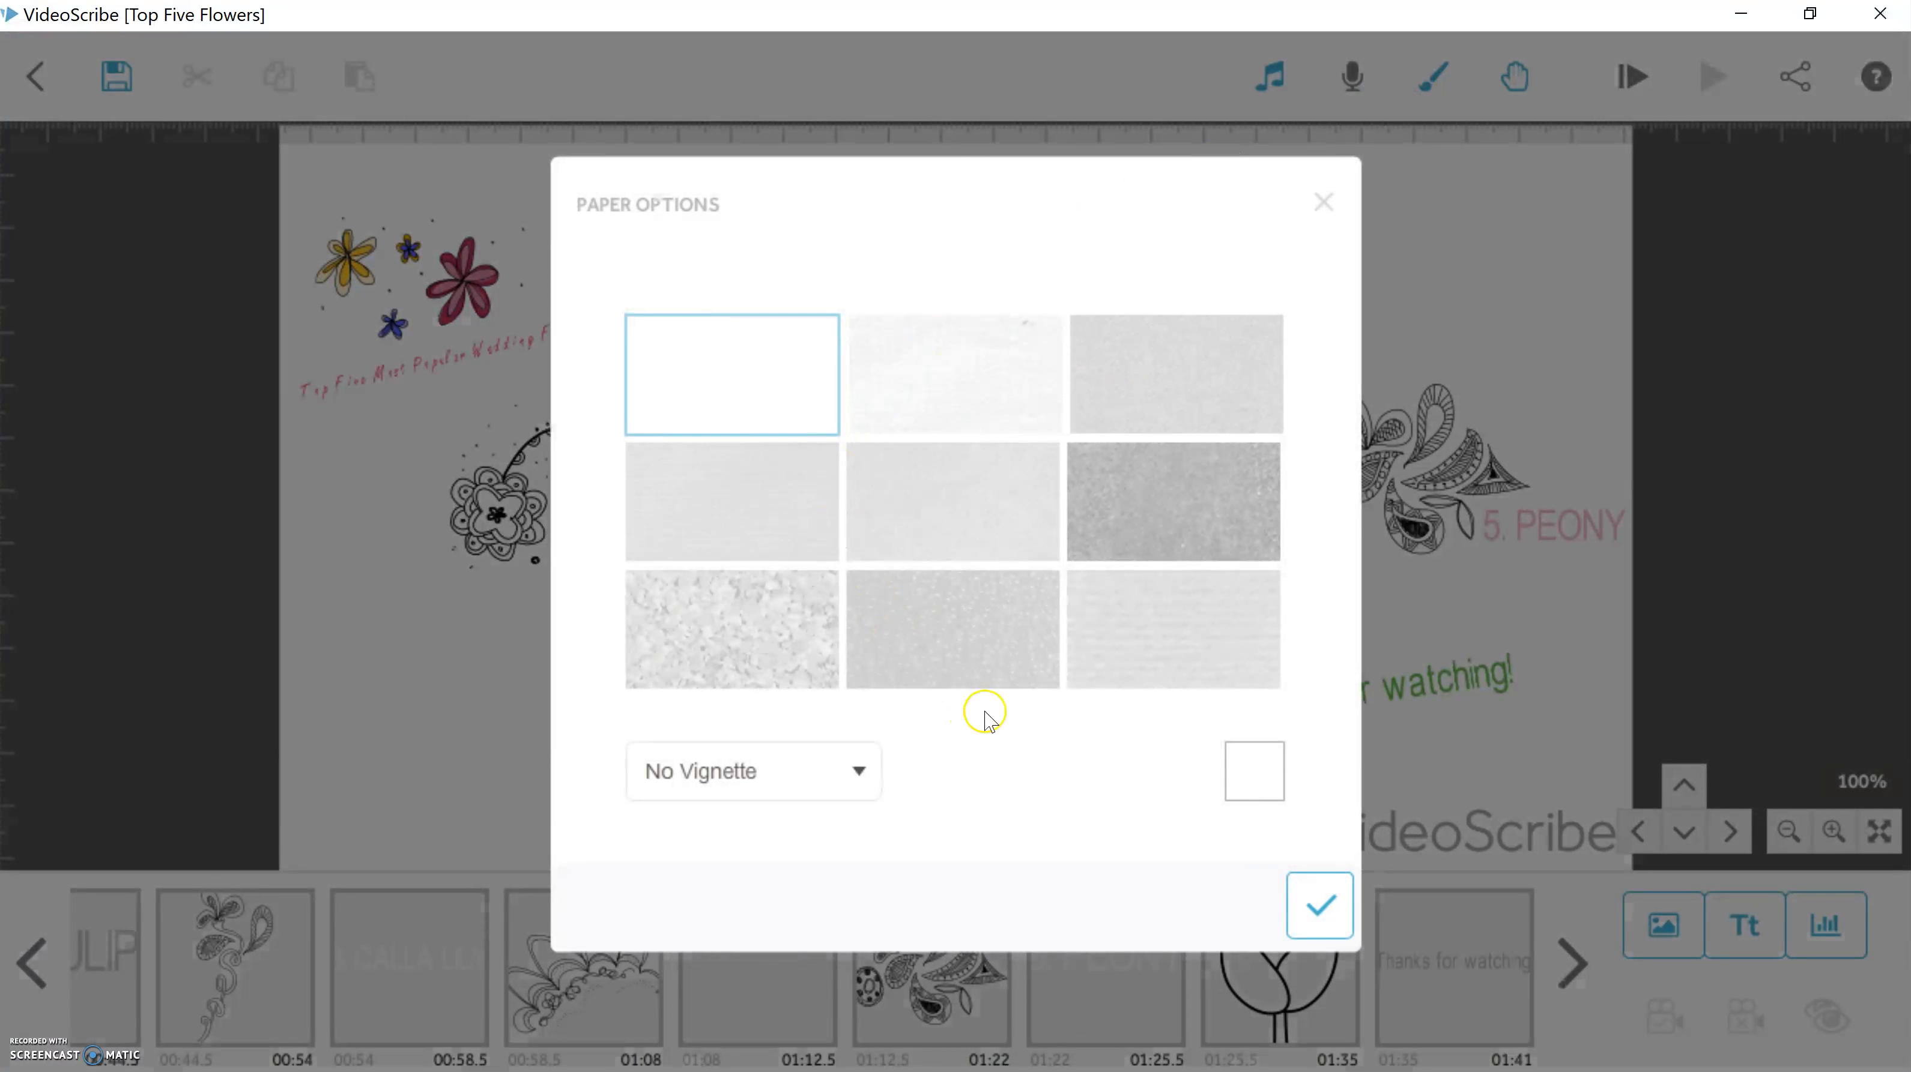
{"action": "left_click", "coordinate": [680, 628]}
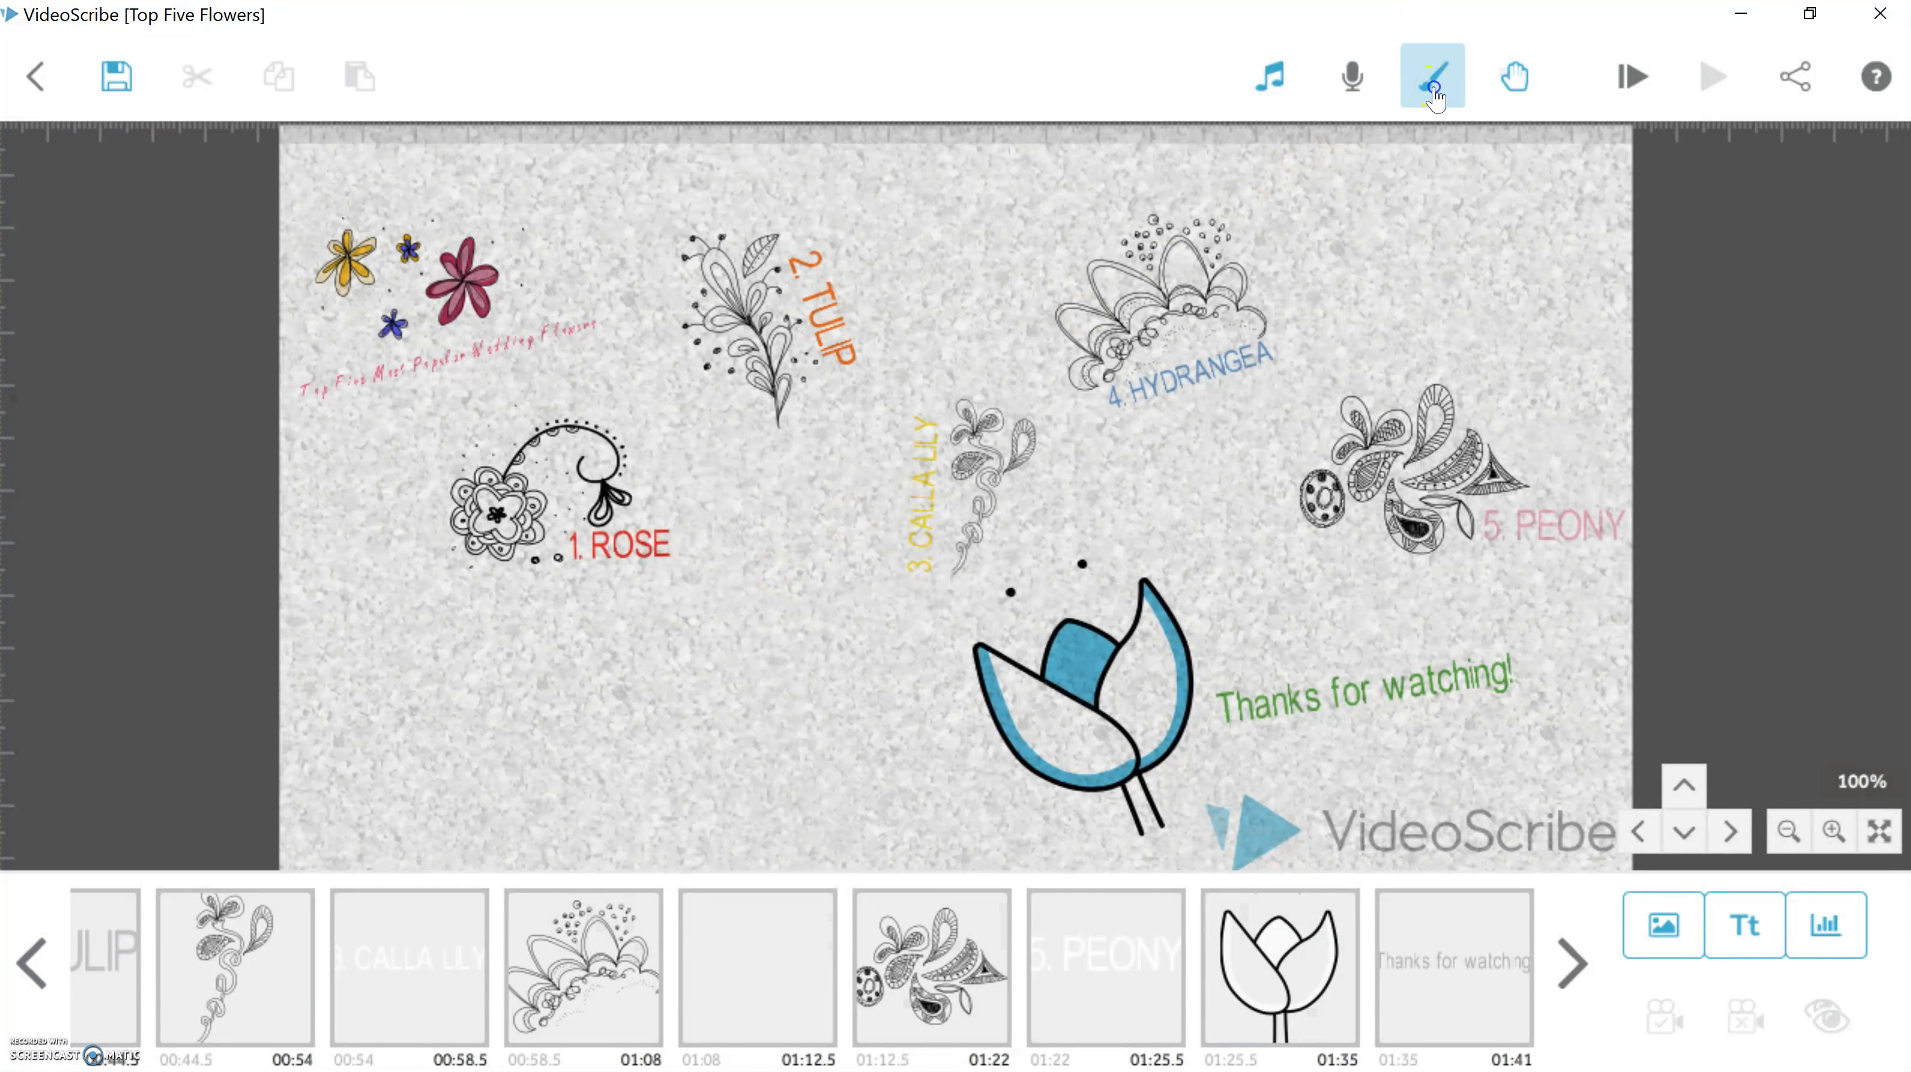
{"action": "left_click", "coordinate": [1433, 89]}
{"action": "left_click", "coordinate": [1251, 789]}
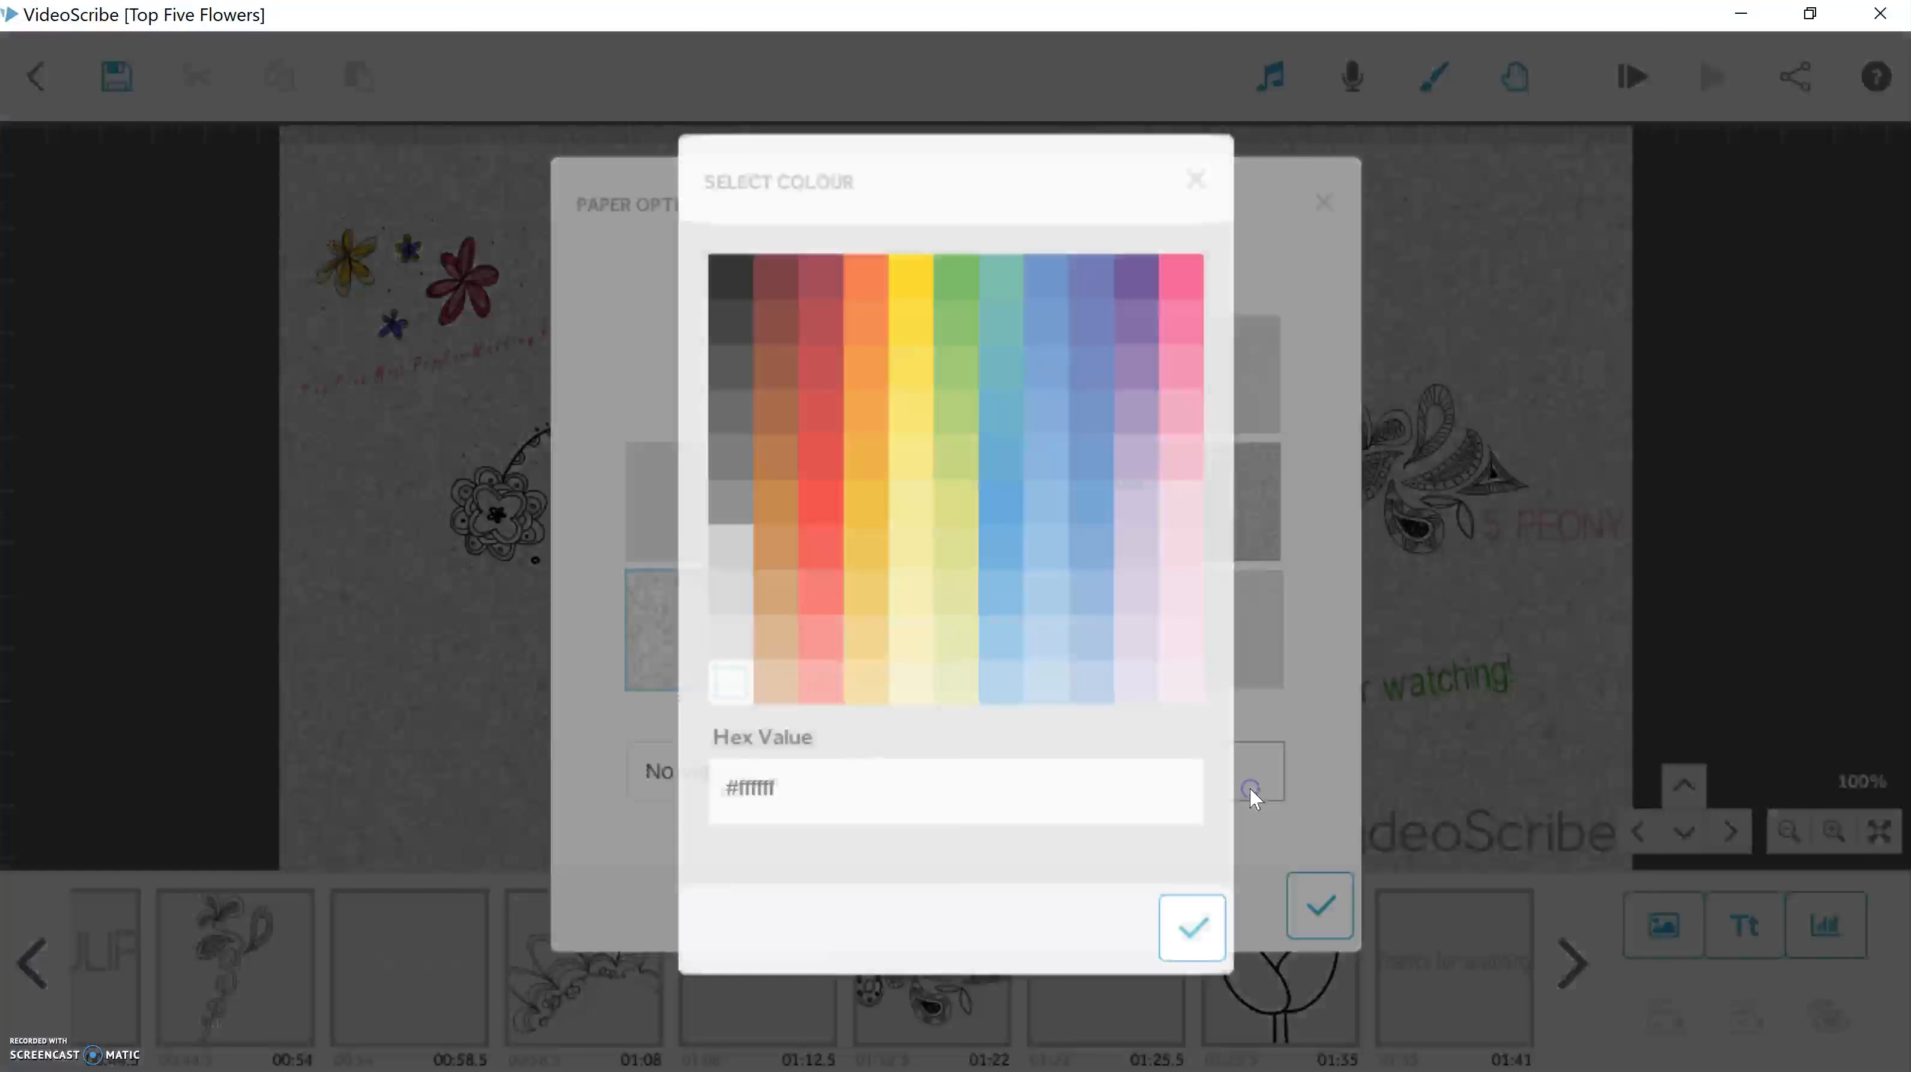
{"action": "left_click", "coordinate": [1131, 683]}
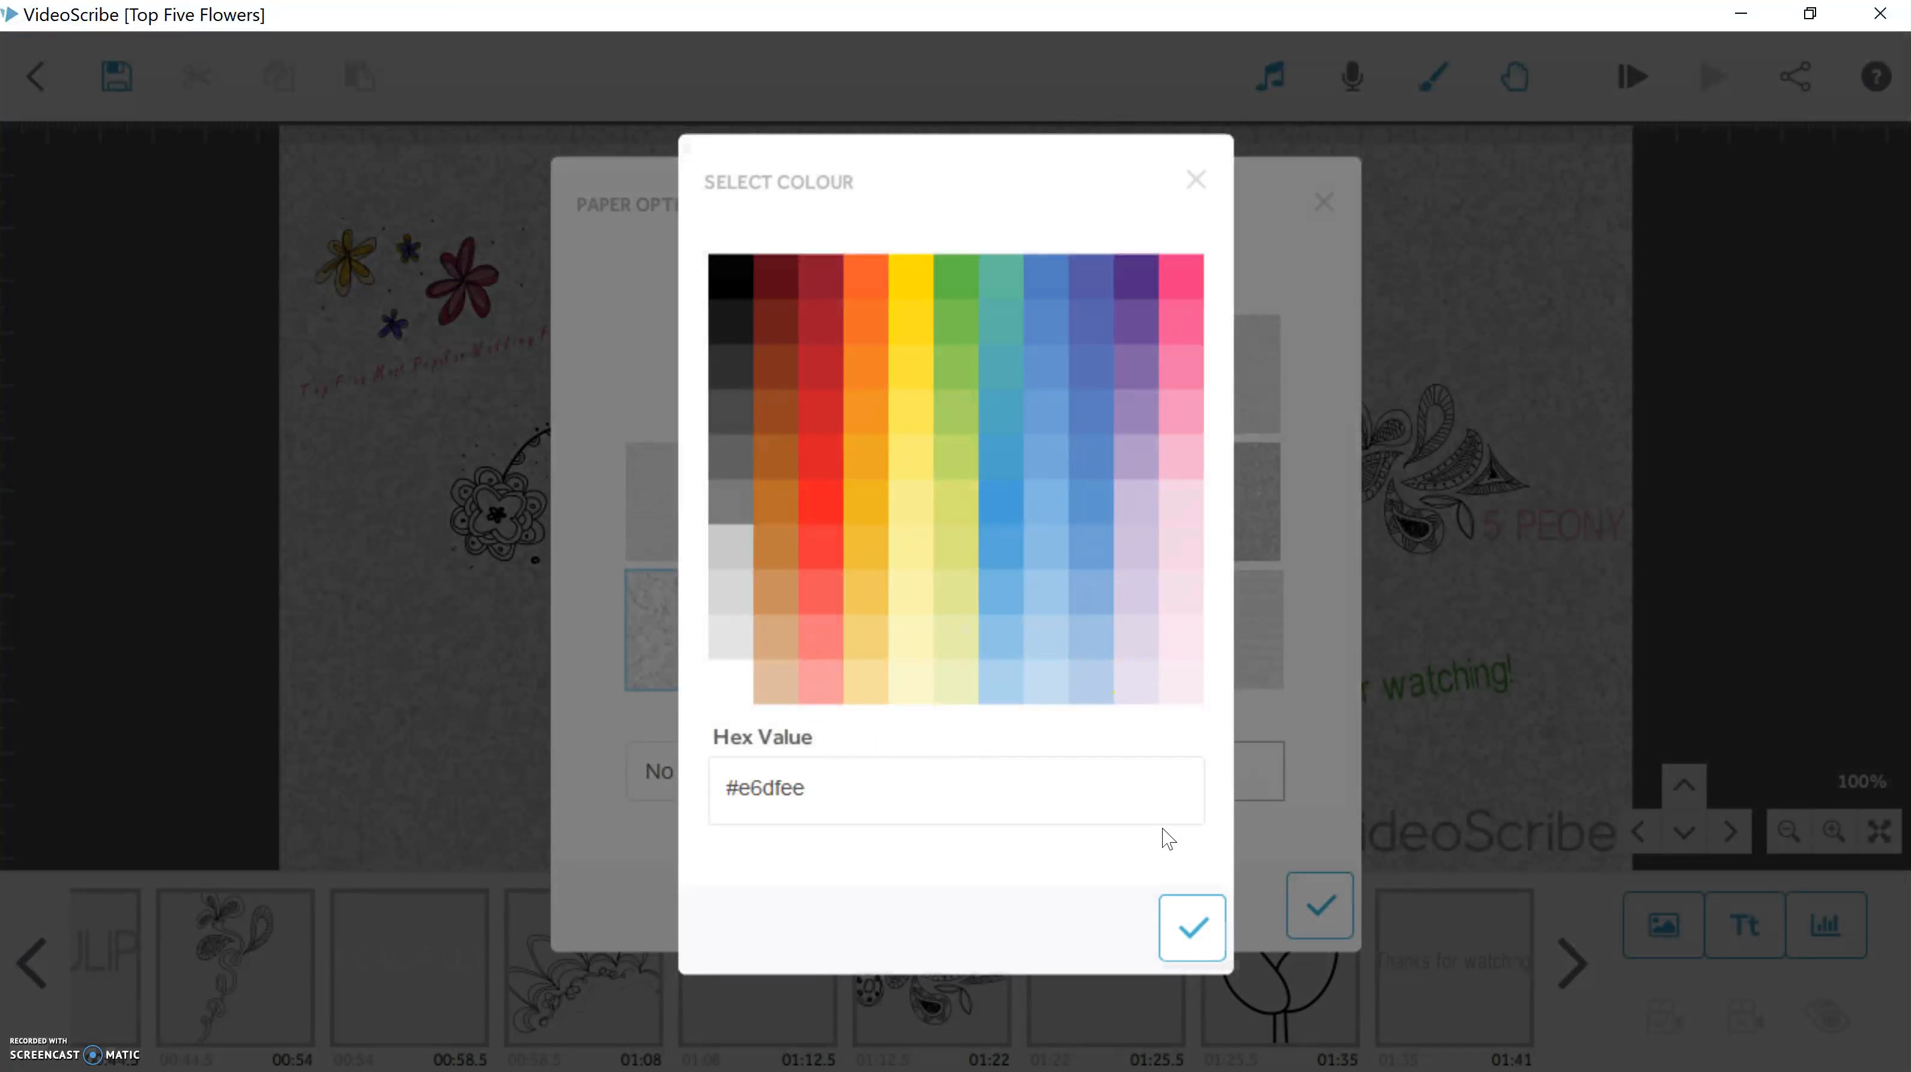
{"action": "left_click", "coordinate": [1202, 927]}
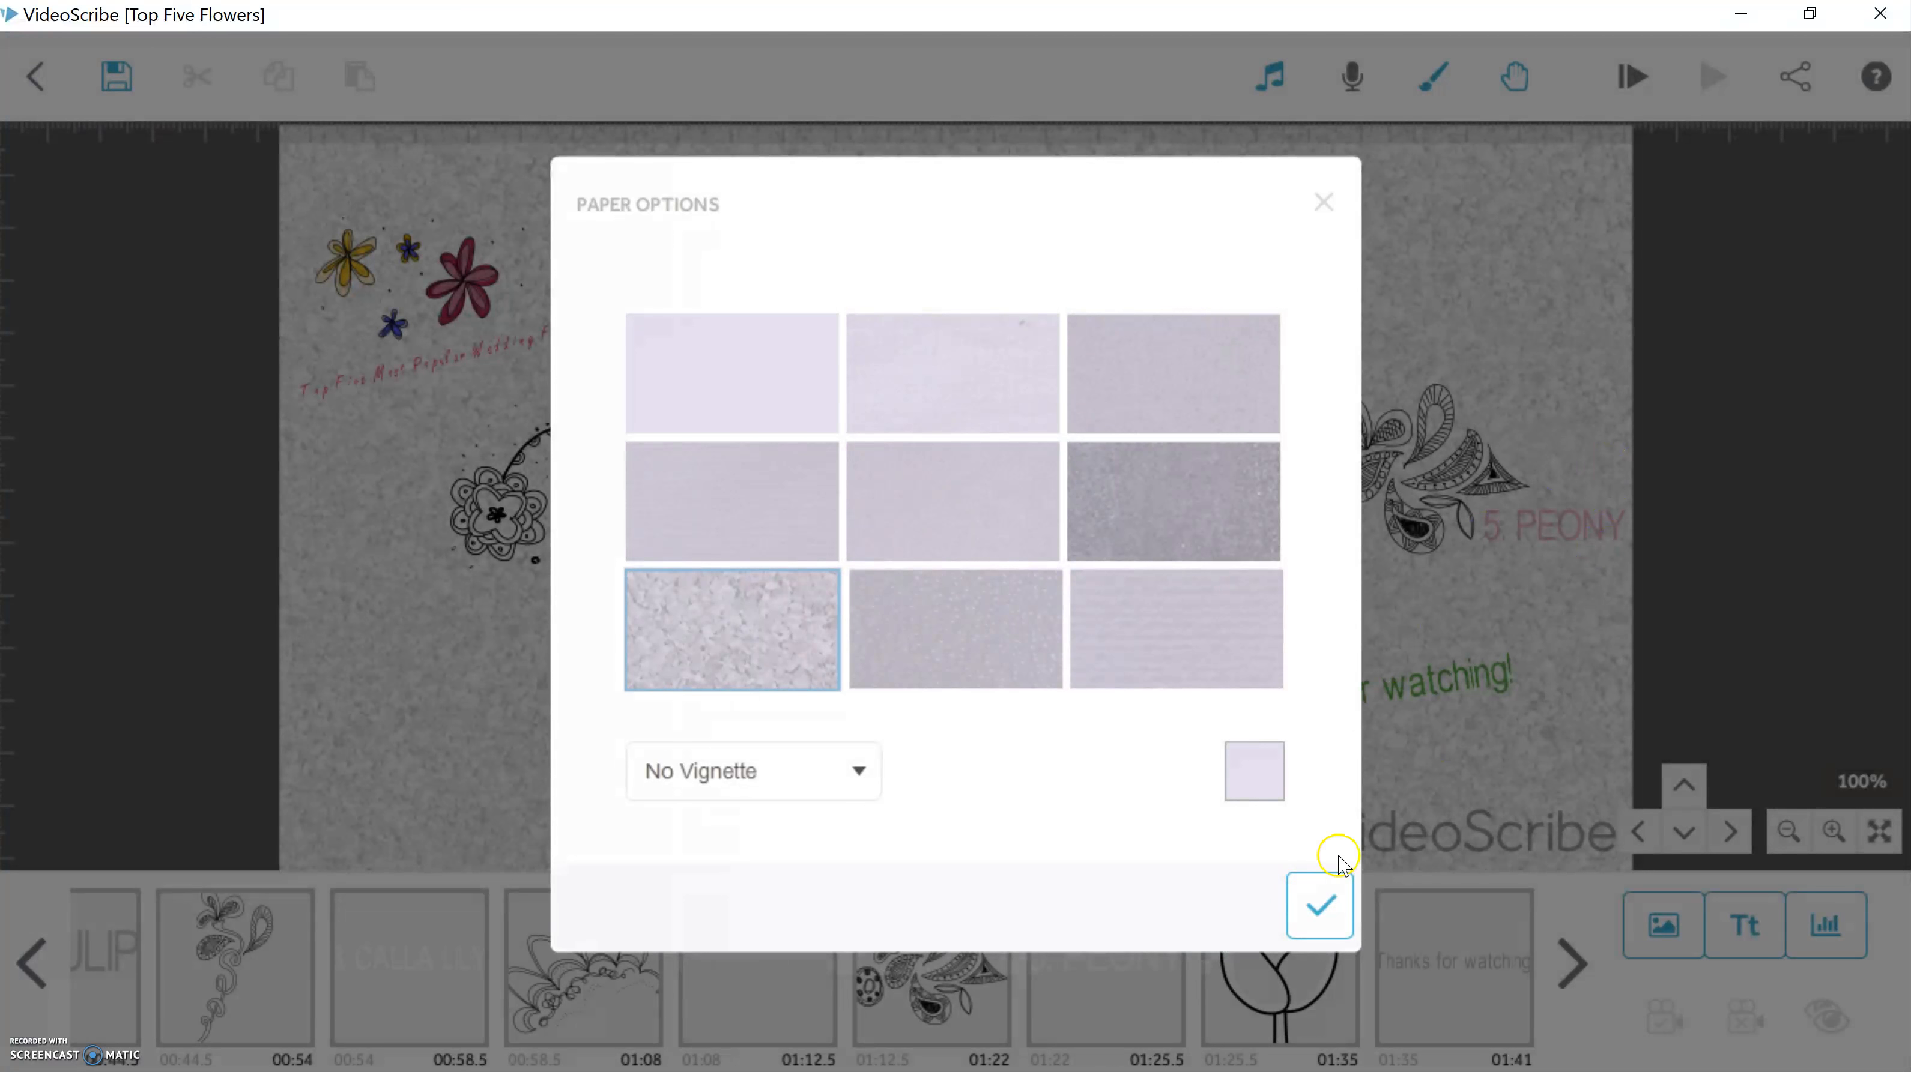
{"action": "left_click", "coordinate": [1326, 886]}
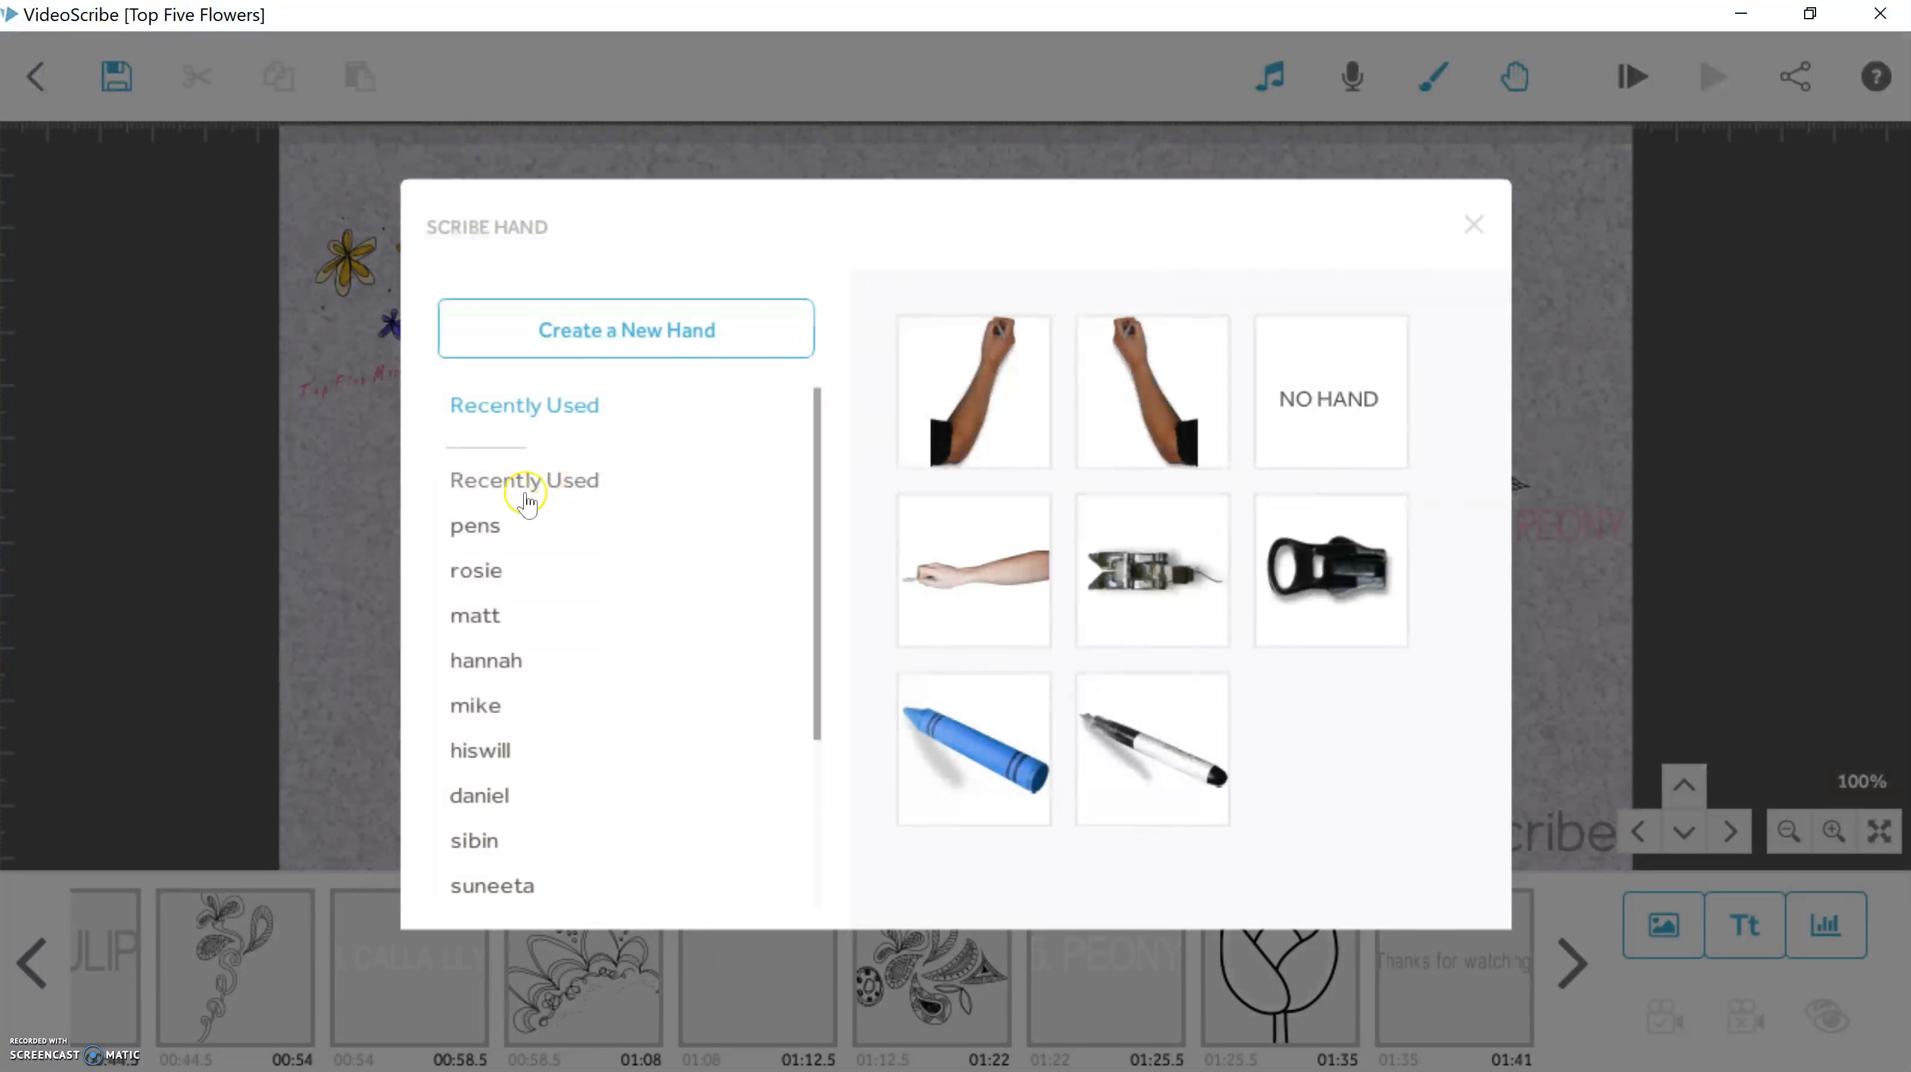
Step: Set the drawing hand to the clear ballpoint pen with a blue end from the pens category
{"action": "left_click", "coordinate": [489, 528]}
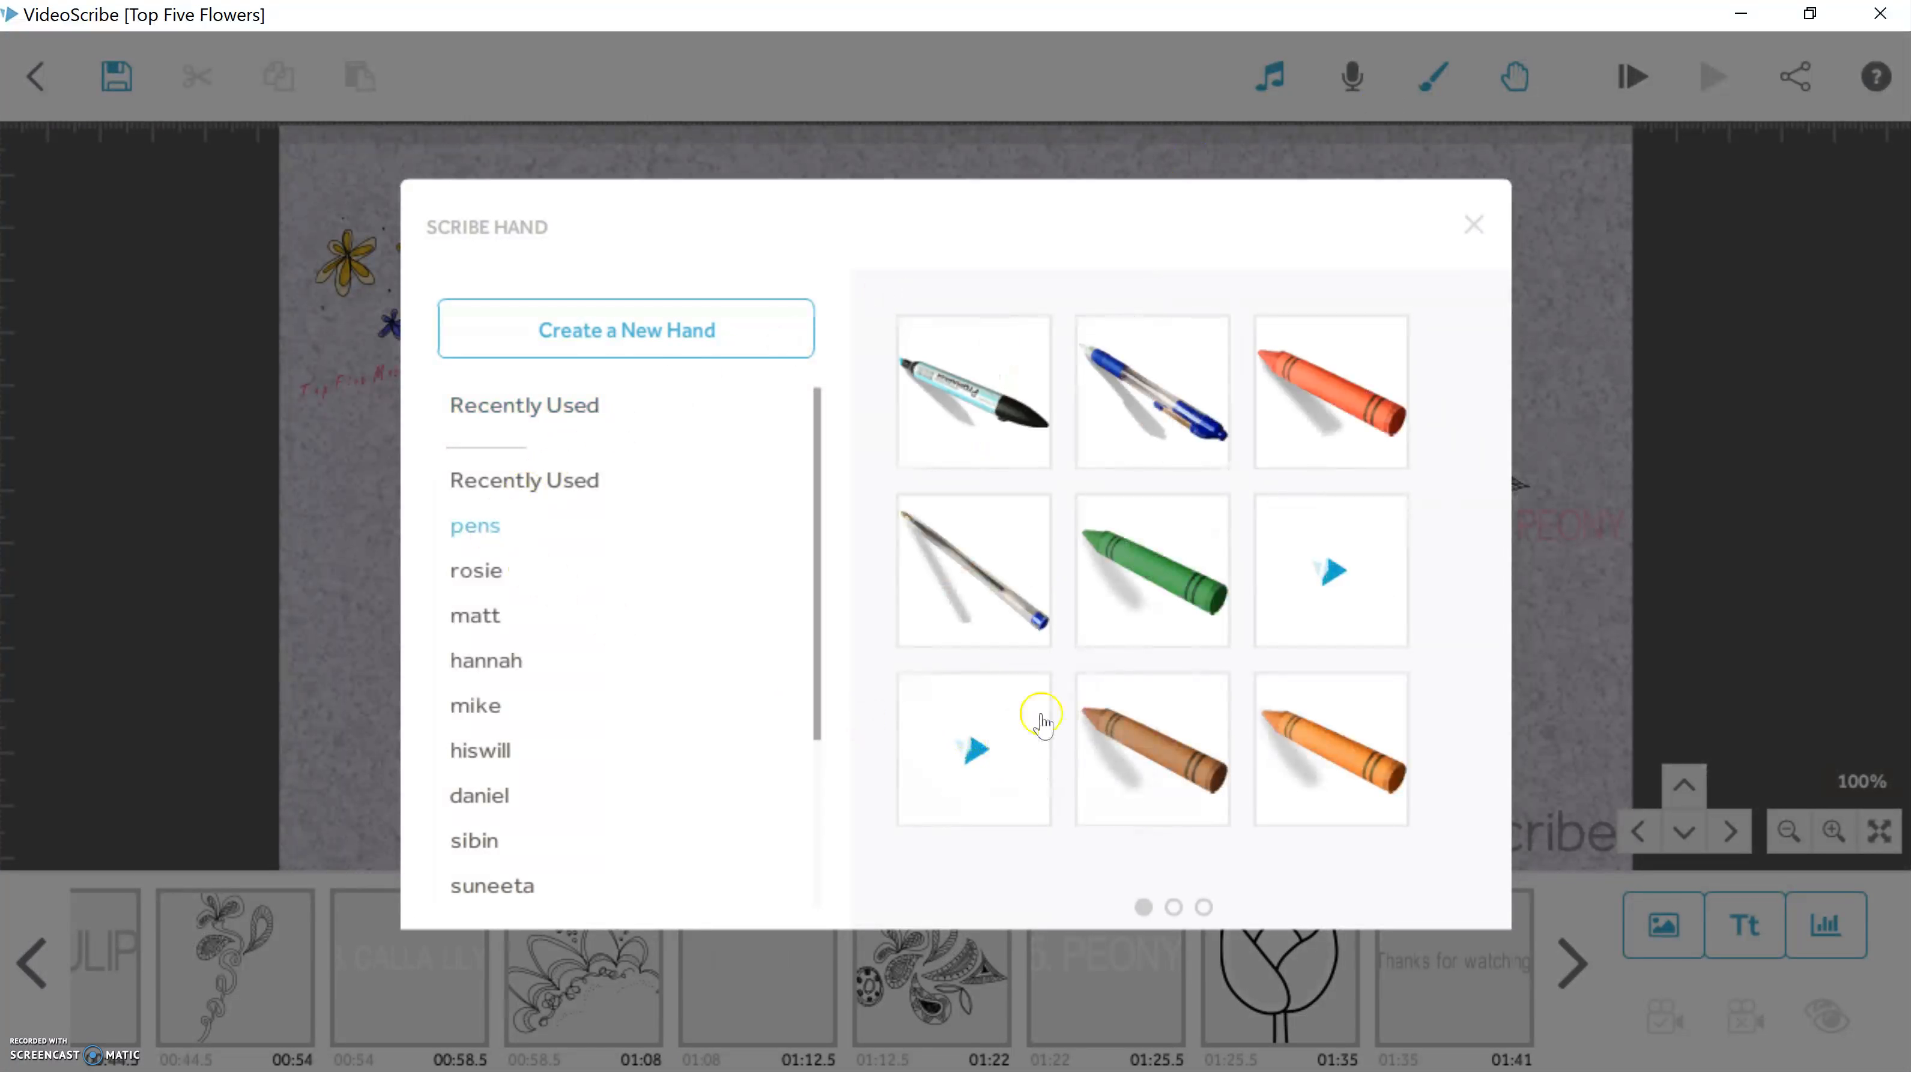
{"action": "left_click", "coordinate": [1018, 562]}
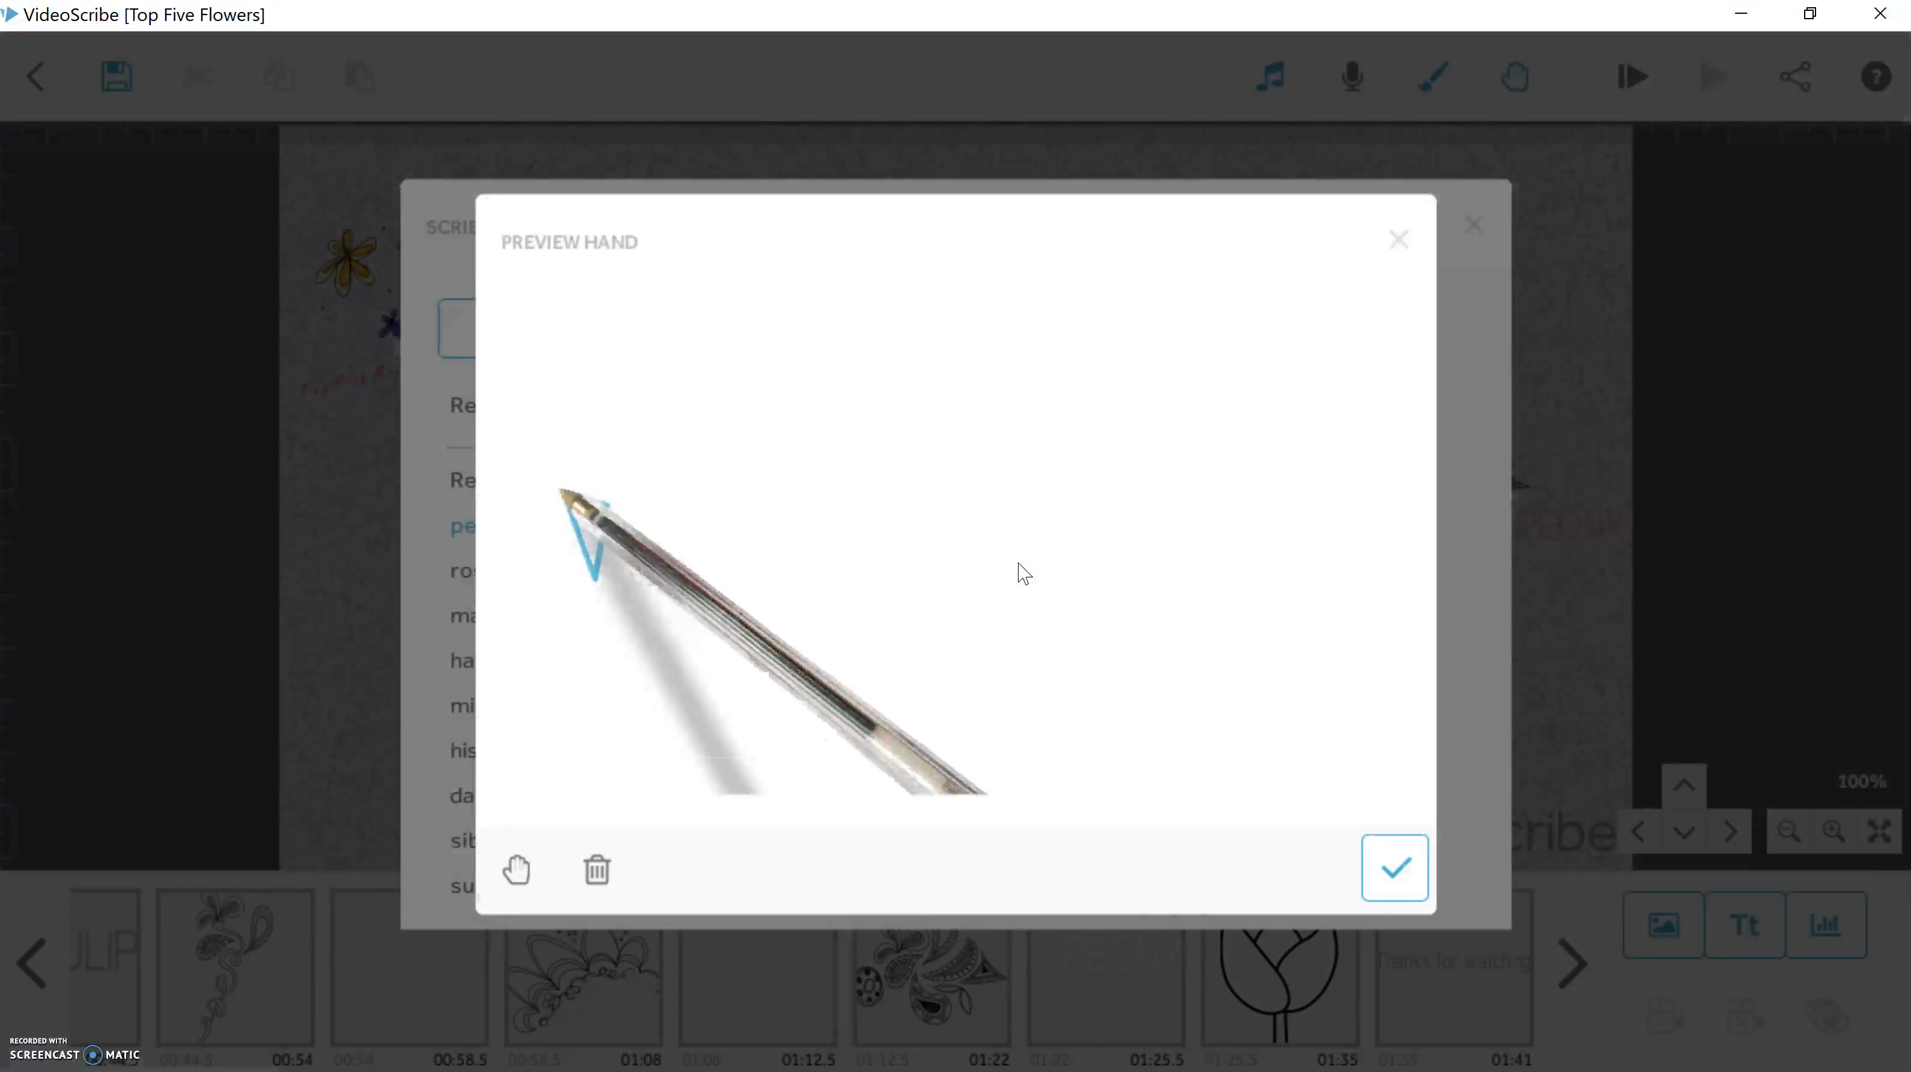
{"action": "left_click", "coordinate": [1395, 868]}
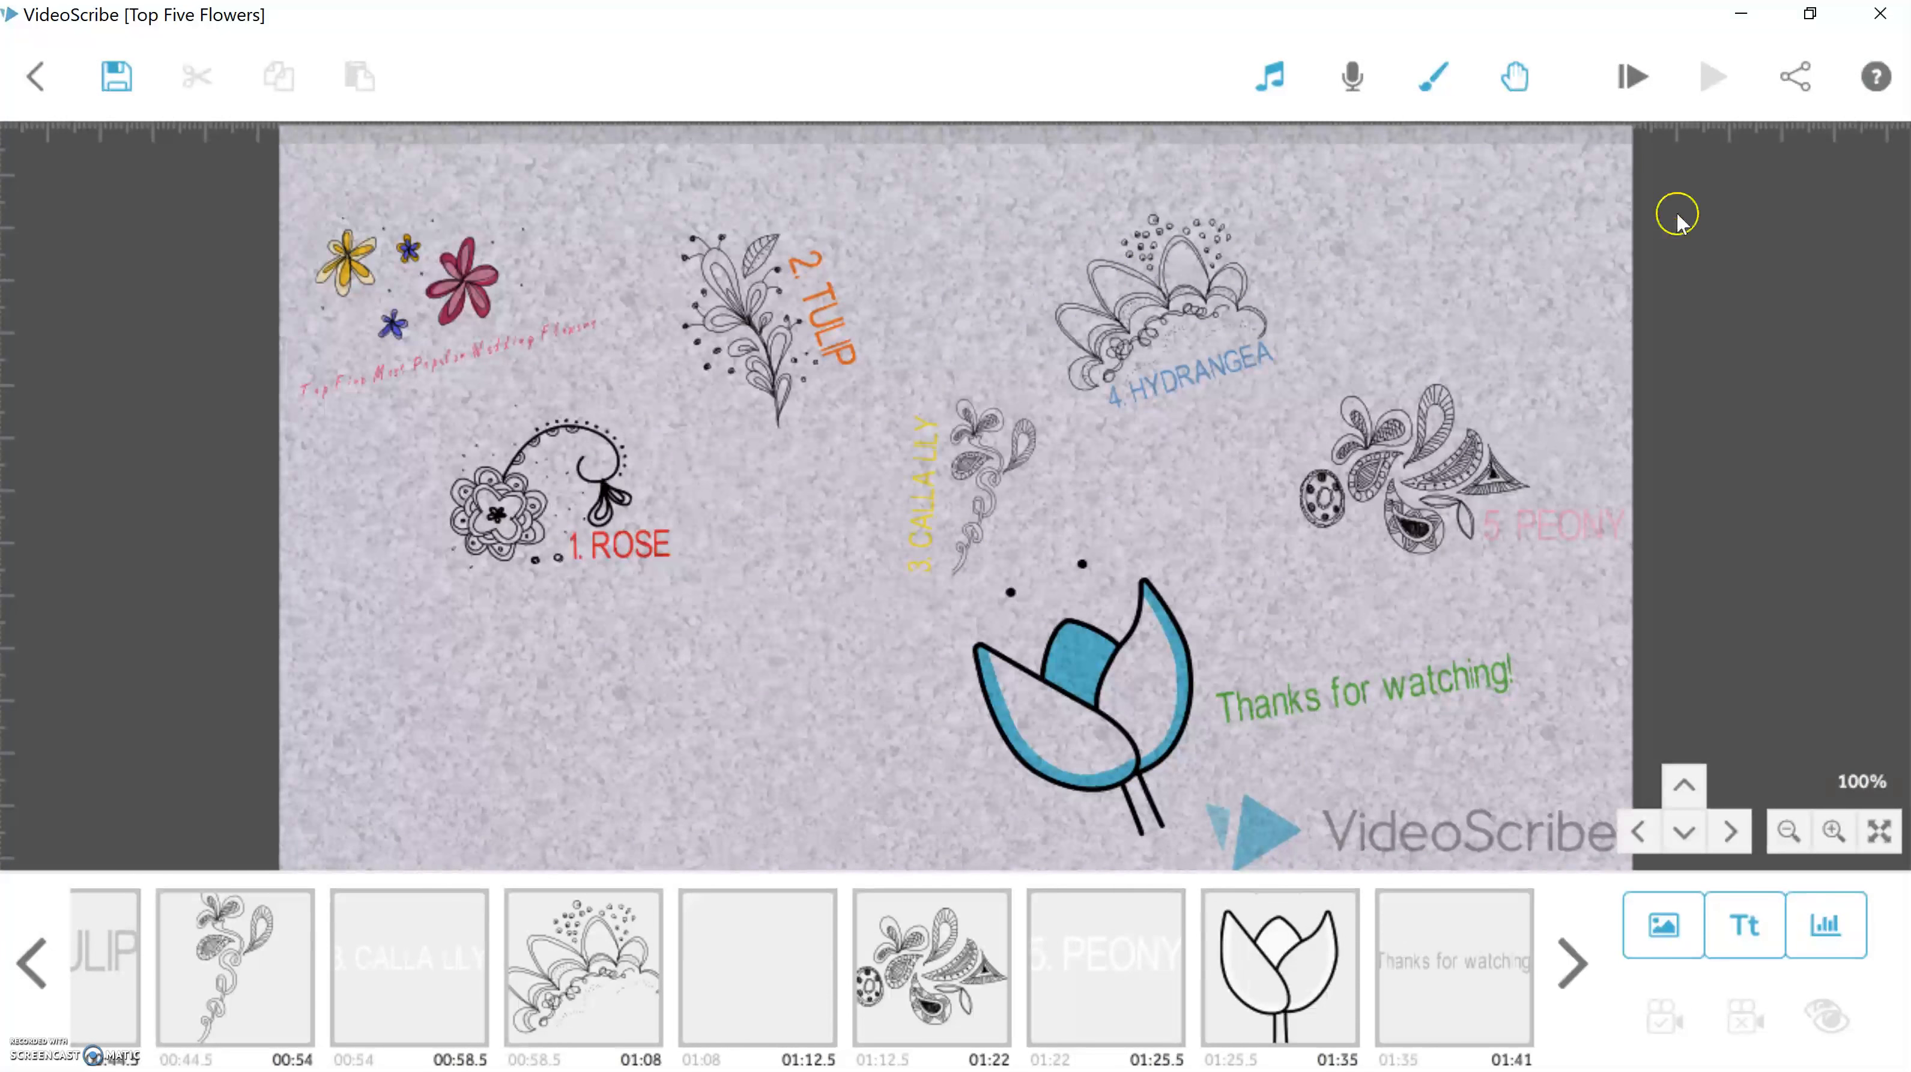
Step: Preview the scribe from the start and stop playback after the opening rose scene
{"action": "left_click", "coordinate": [1631, 77]}
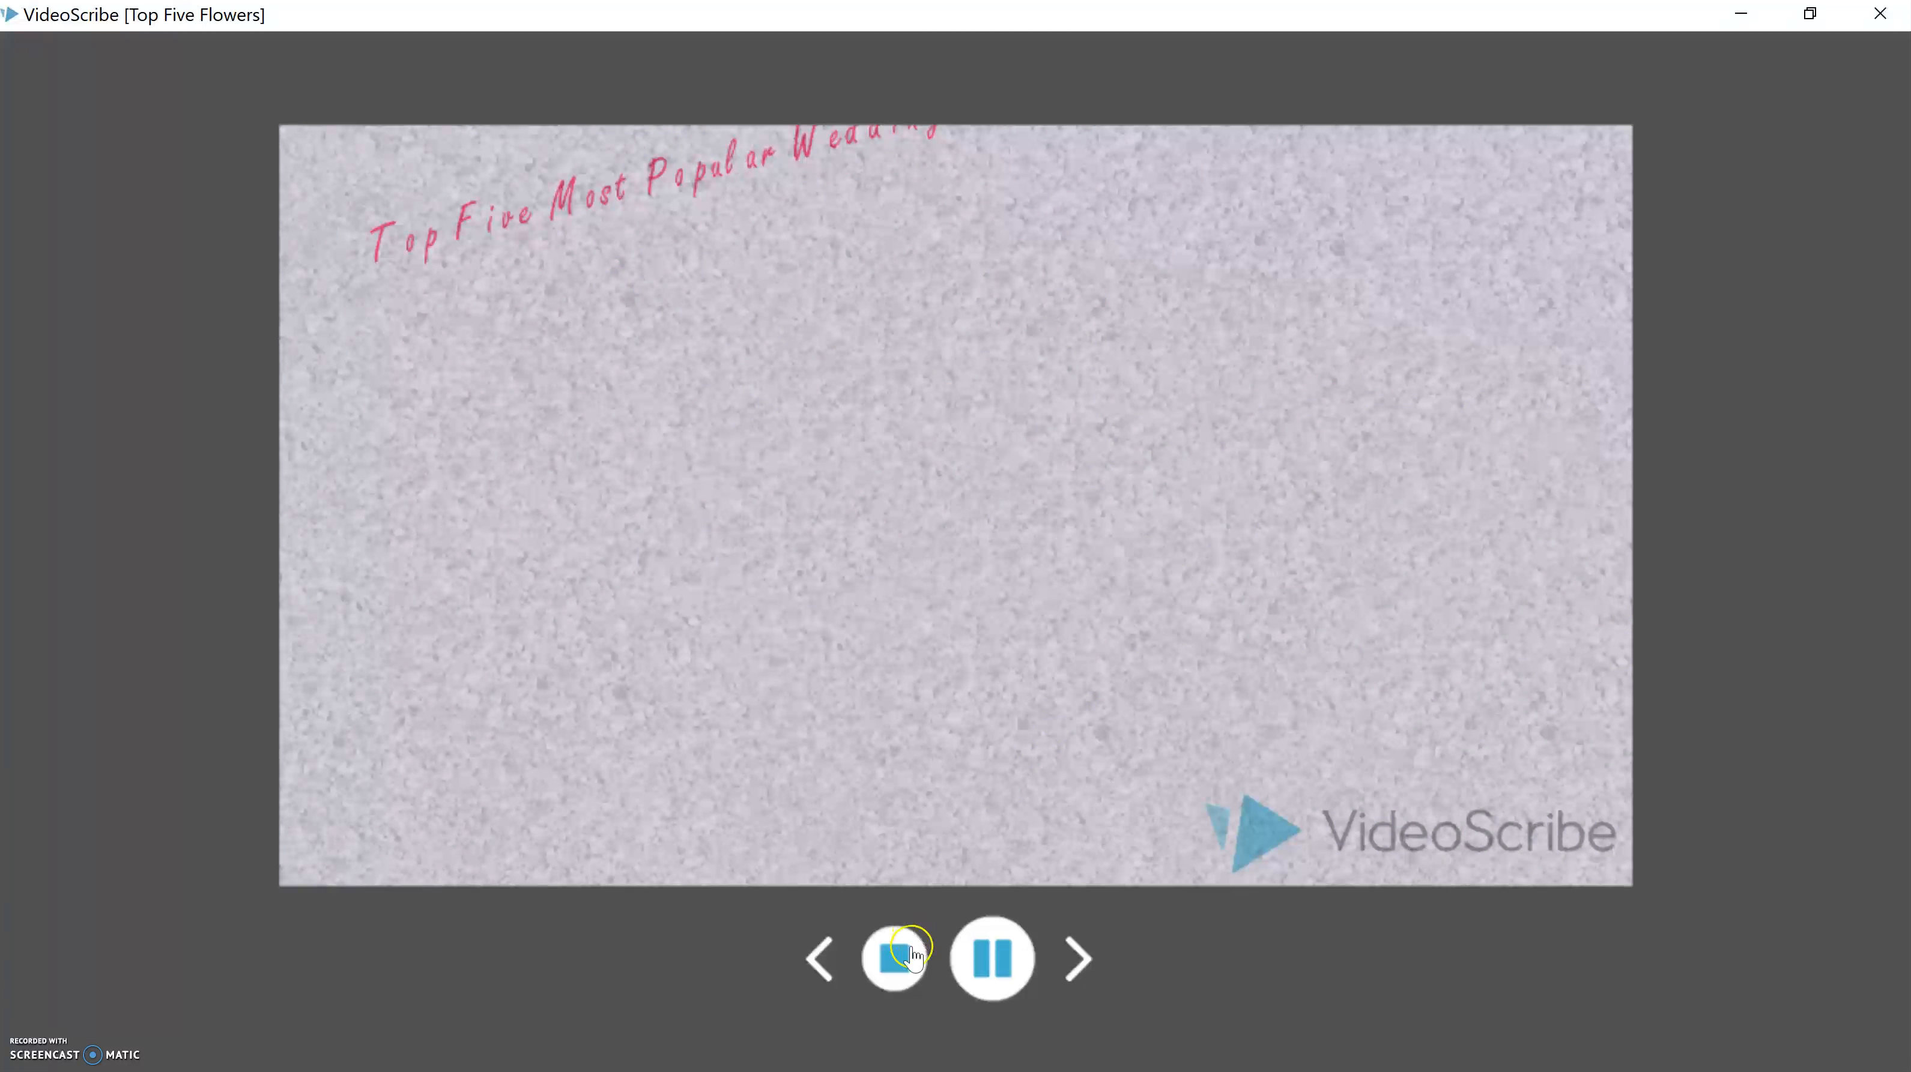
{"action": "left_click", "coordinate": [908, 964]}
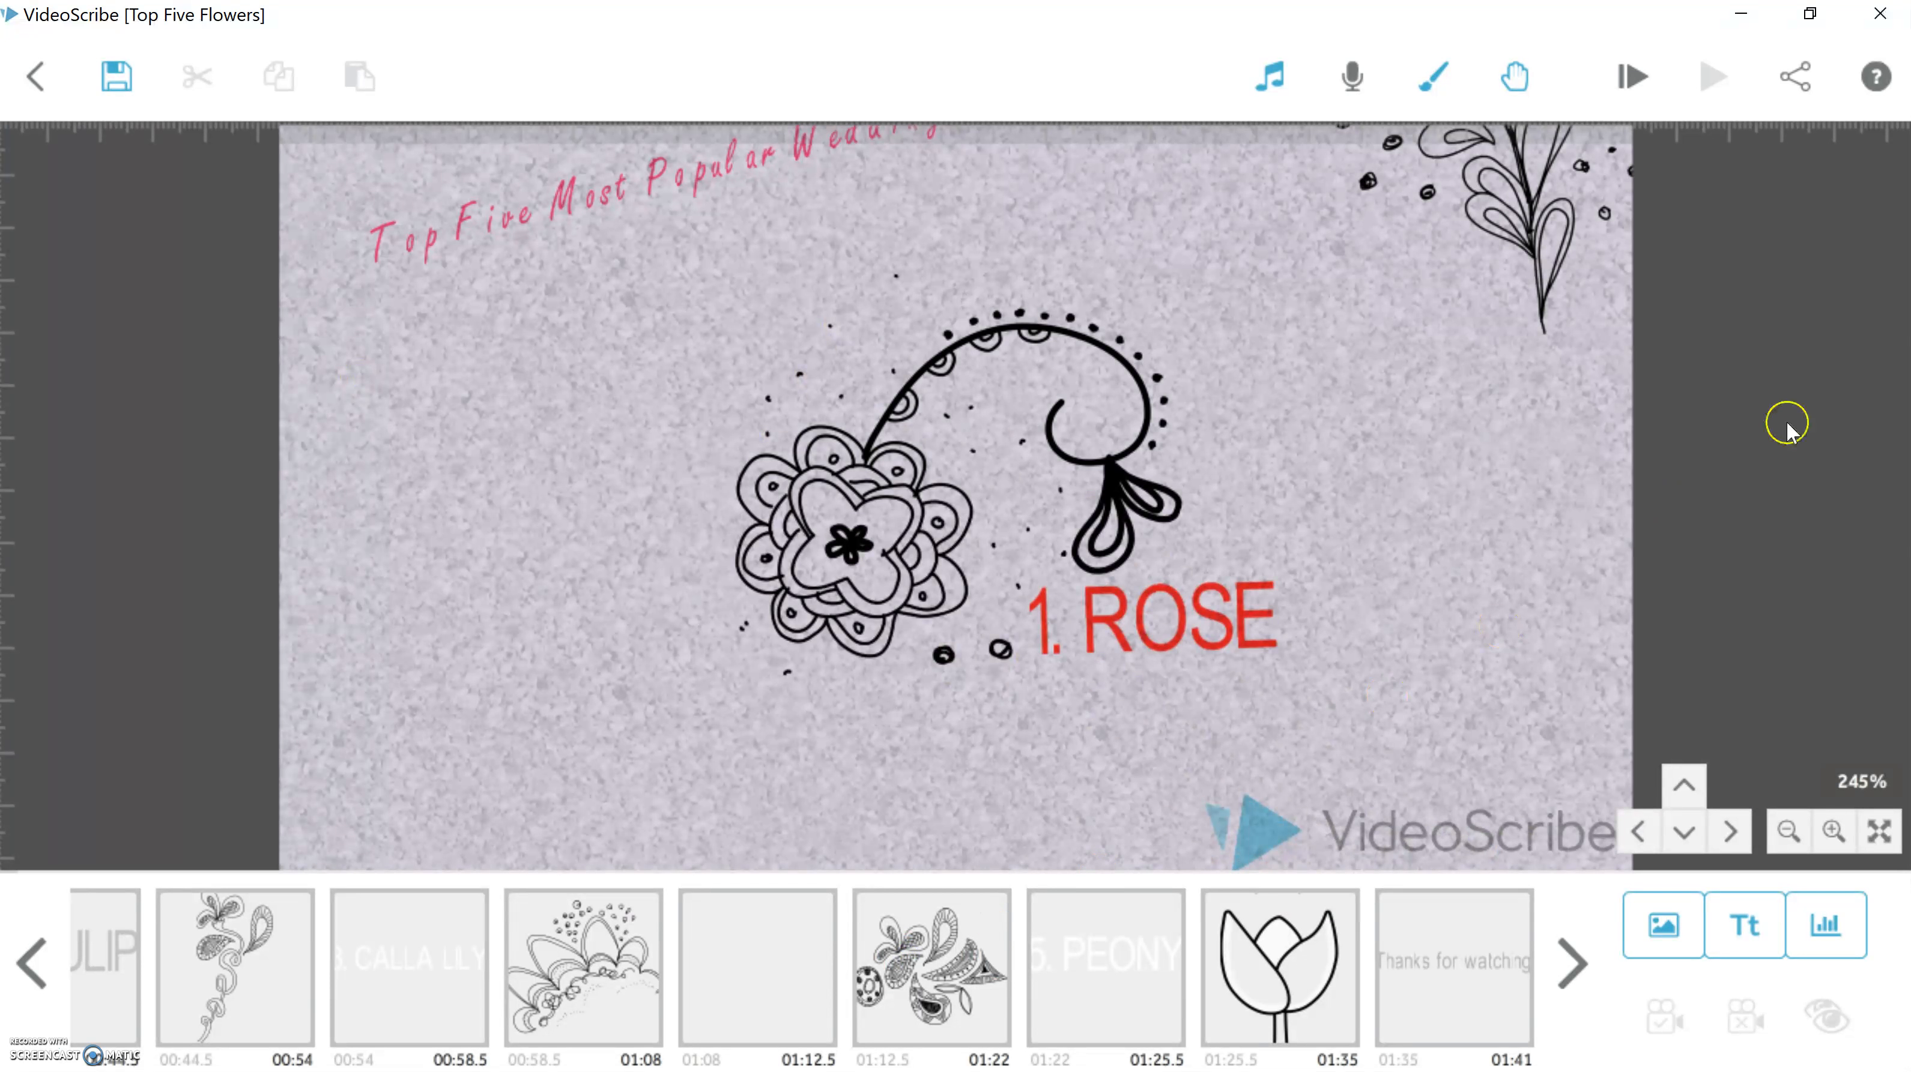